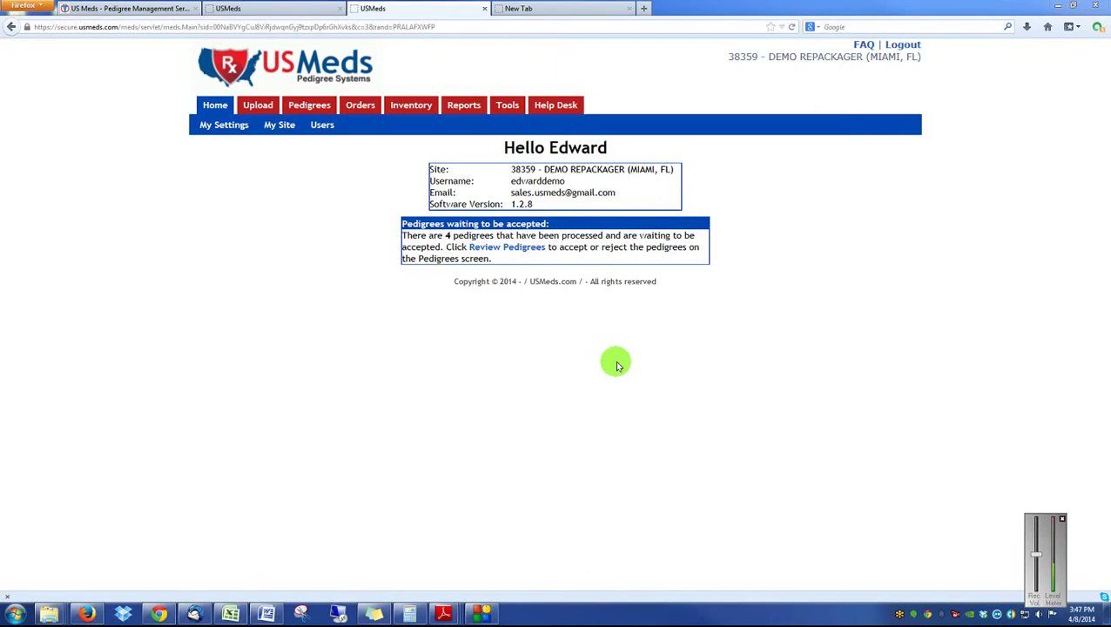
Step: Upload the document scan2307_000.pdf using the Internet browser upload method
left_click(253, 107)
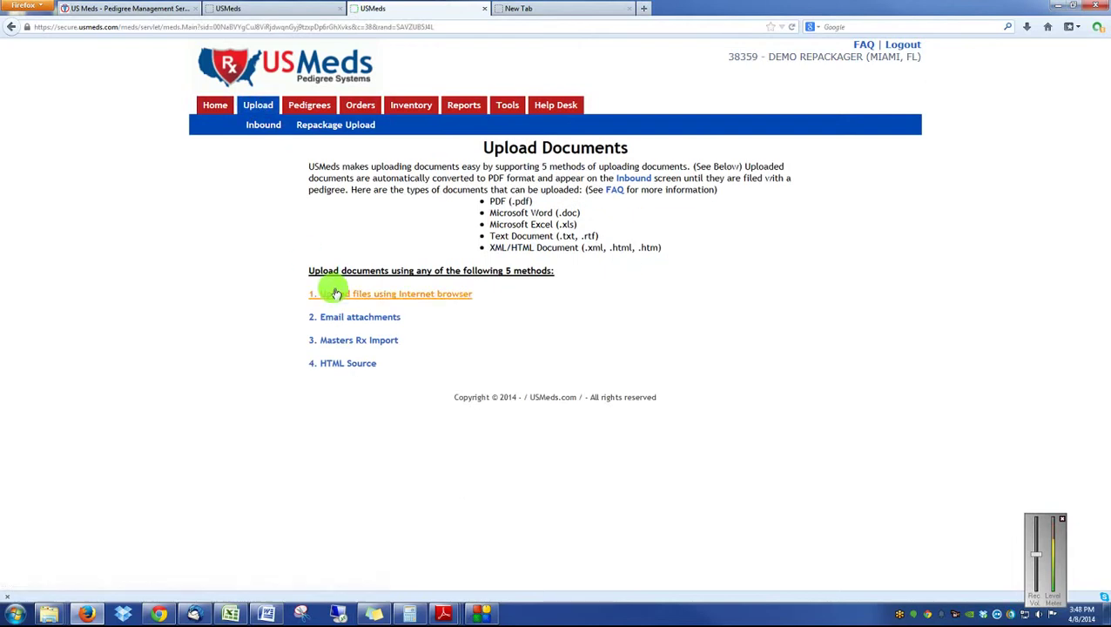
left_click(336, 294)
left_click(416, 342)
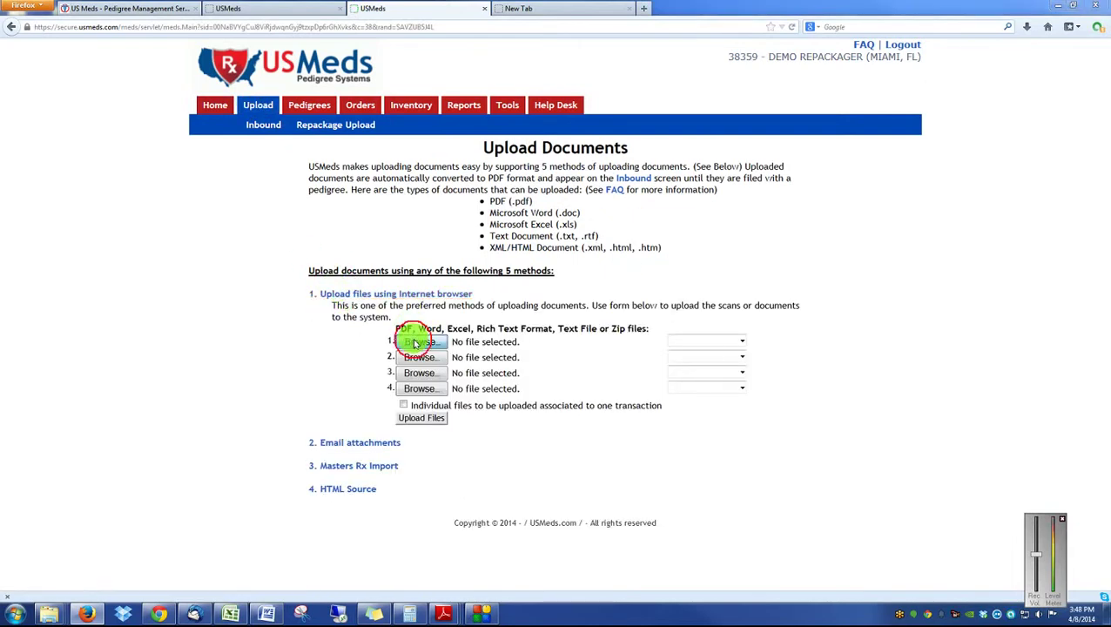
left_click(205, 95)
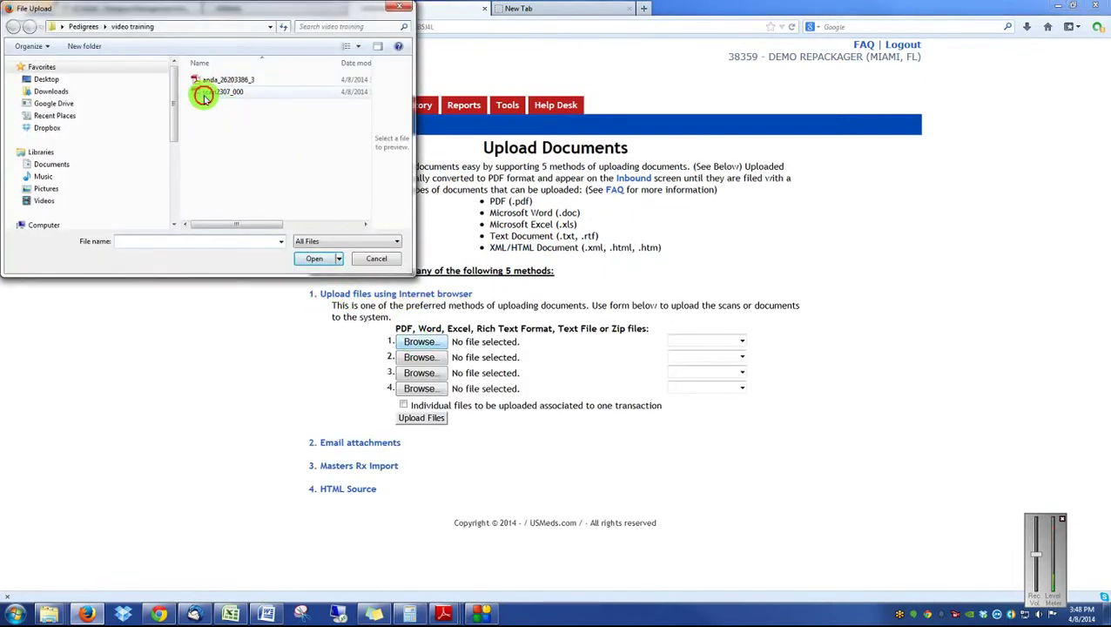
double_click(205, 95)
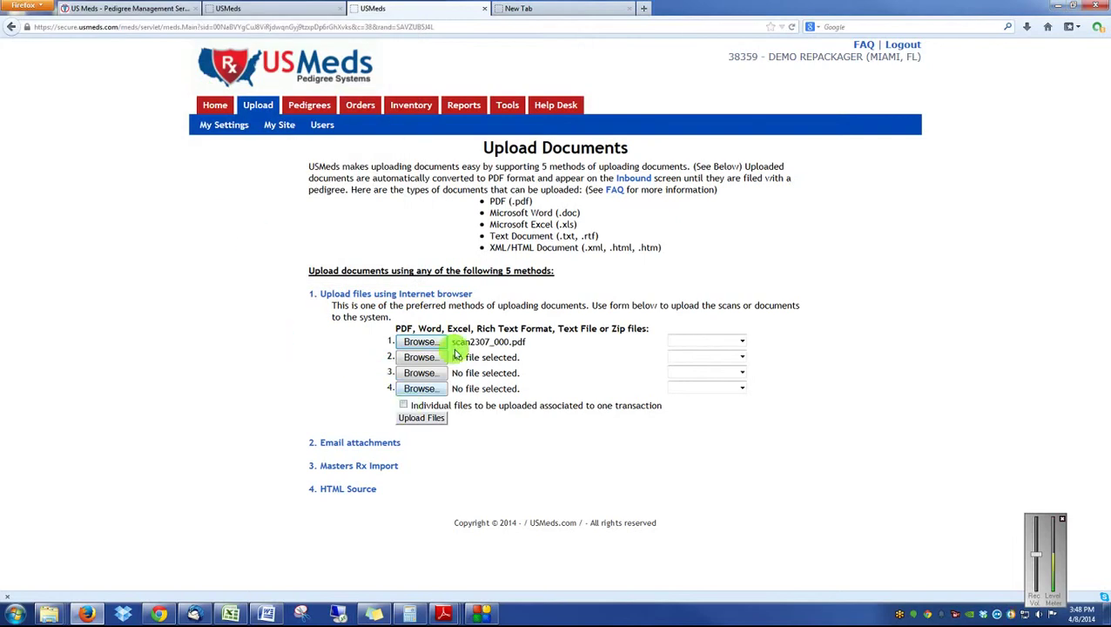
left_click(421, 417)
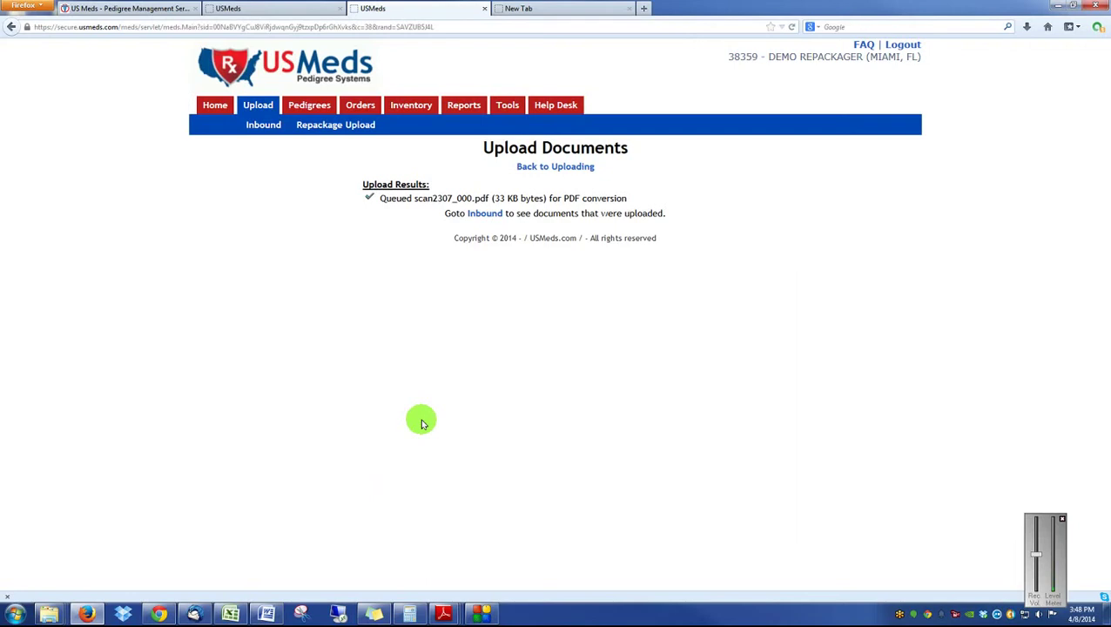
Step: Mark the new Naproxen 375 mg, 500-count pedigree as authenticated, received and accepted, and save the update
mouse_move(300, 109)
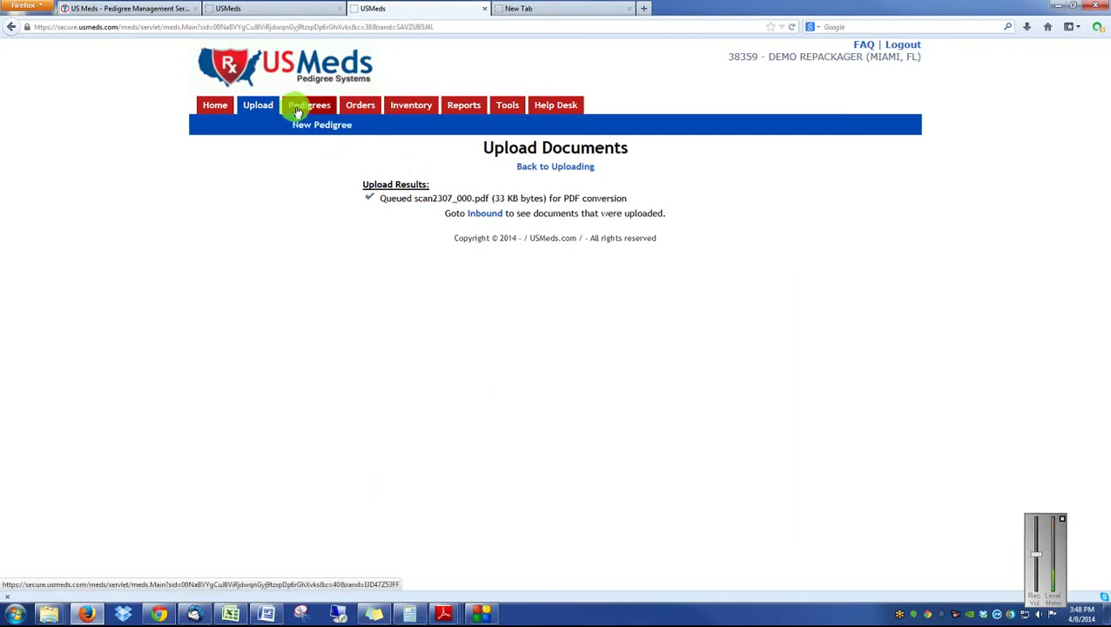
left_click(298, 110)
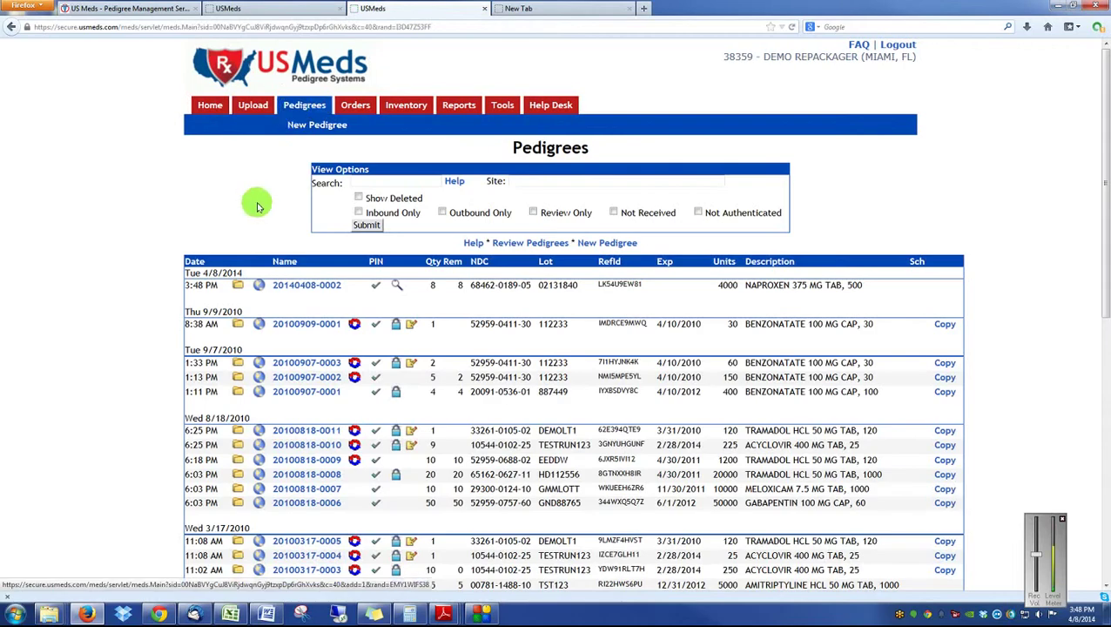
left_click(305, 106)
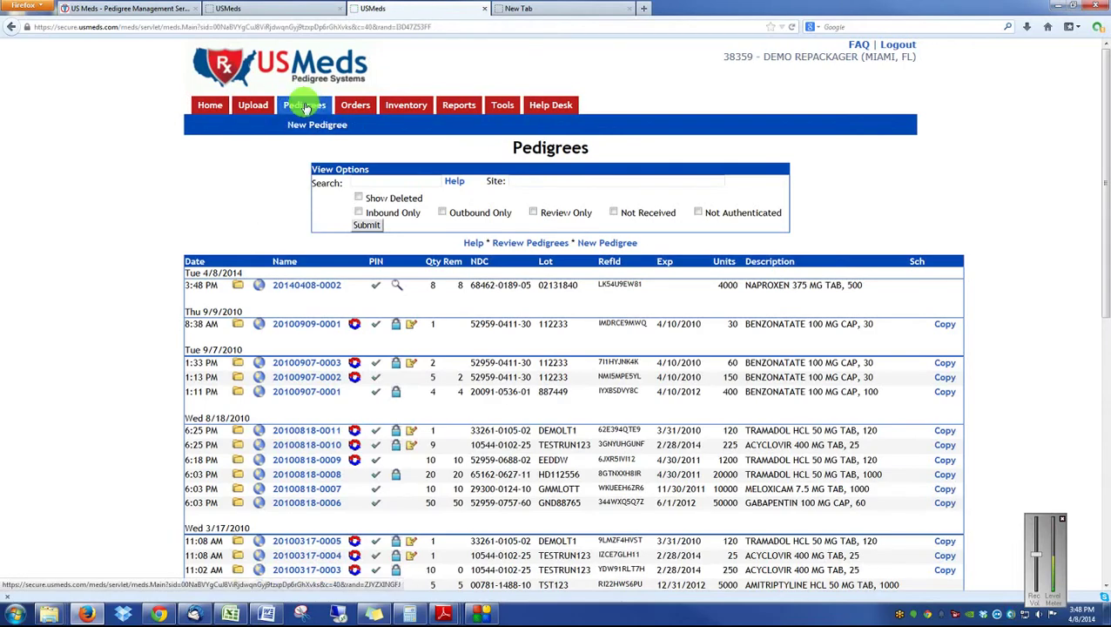
left_click(310, 290)
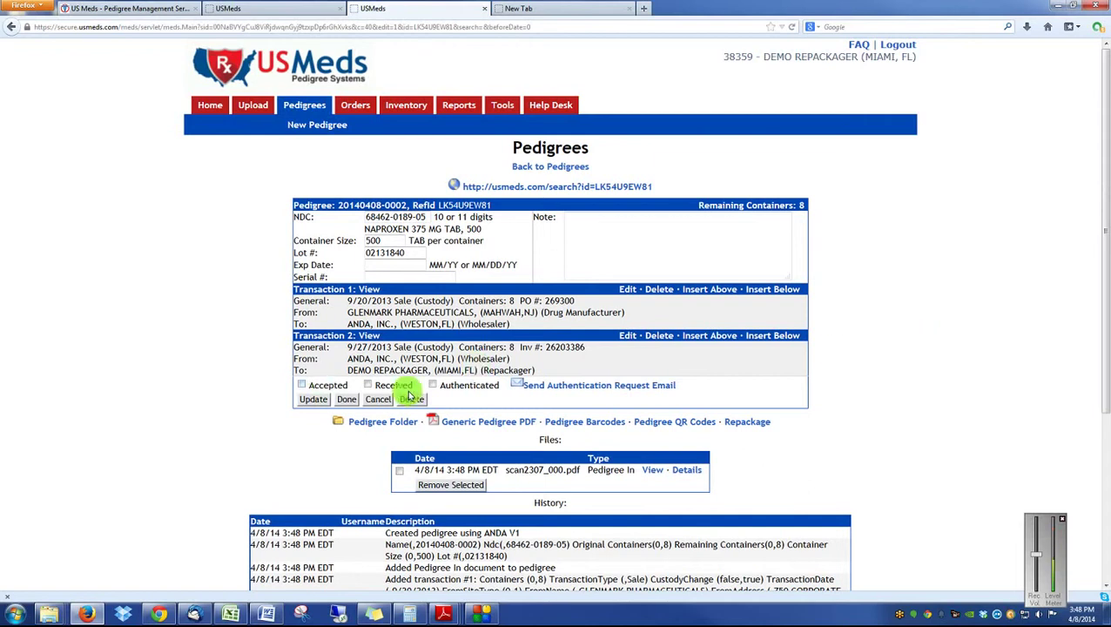
left_click(434, 386)
left_click(369, 385)
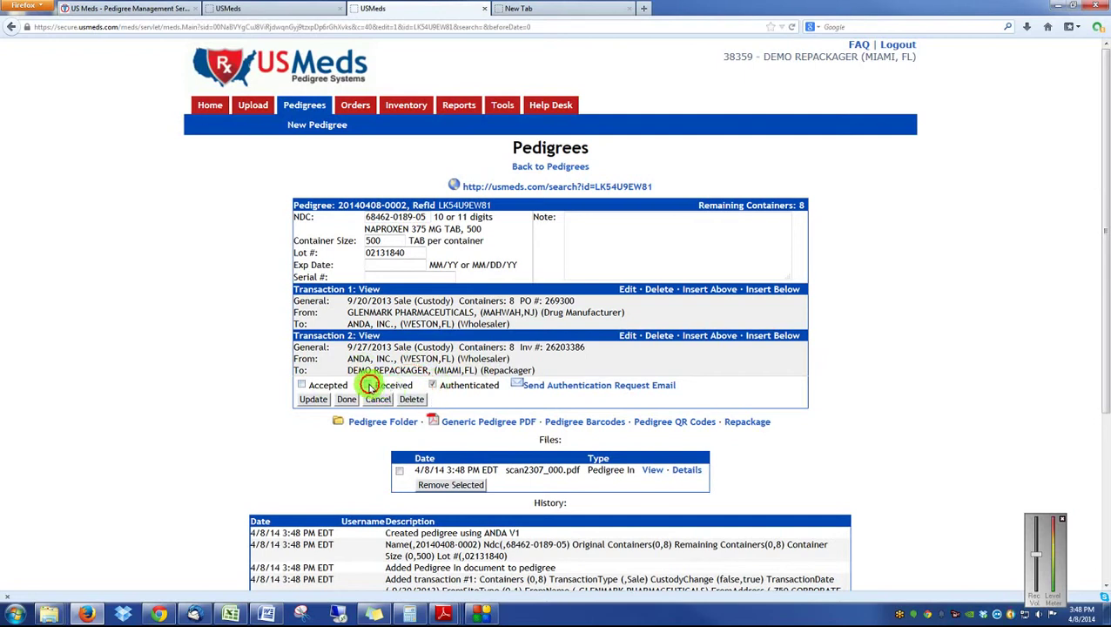
left_click(301, 386)
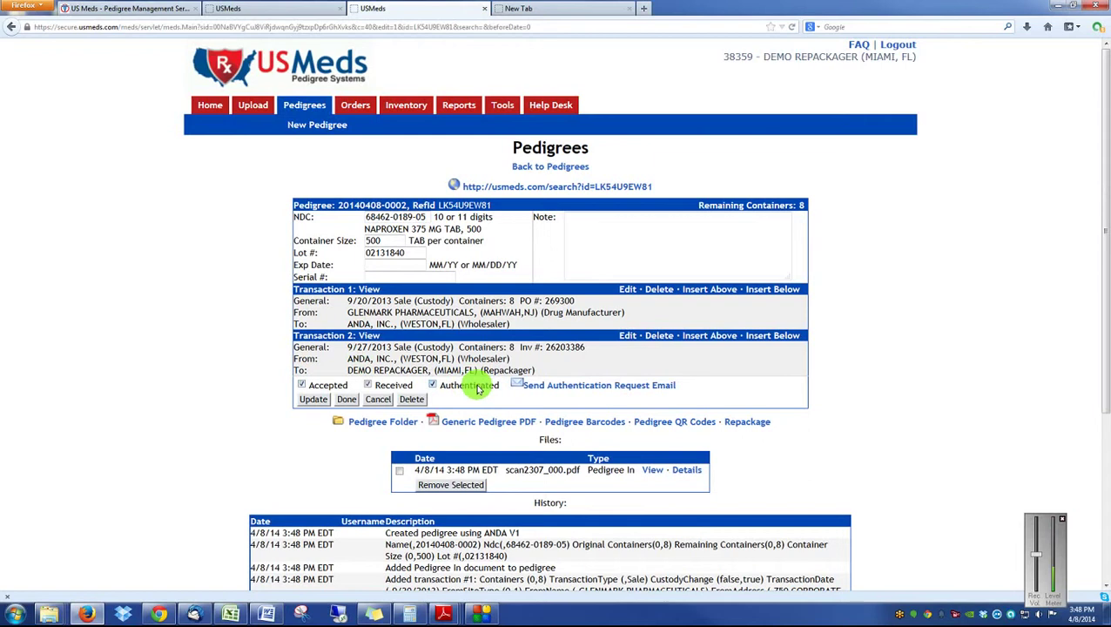
left_click(313, 401)
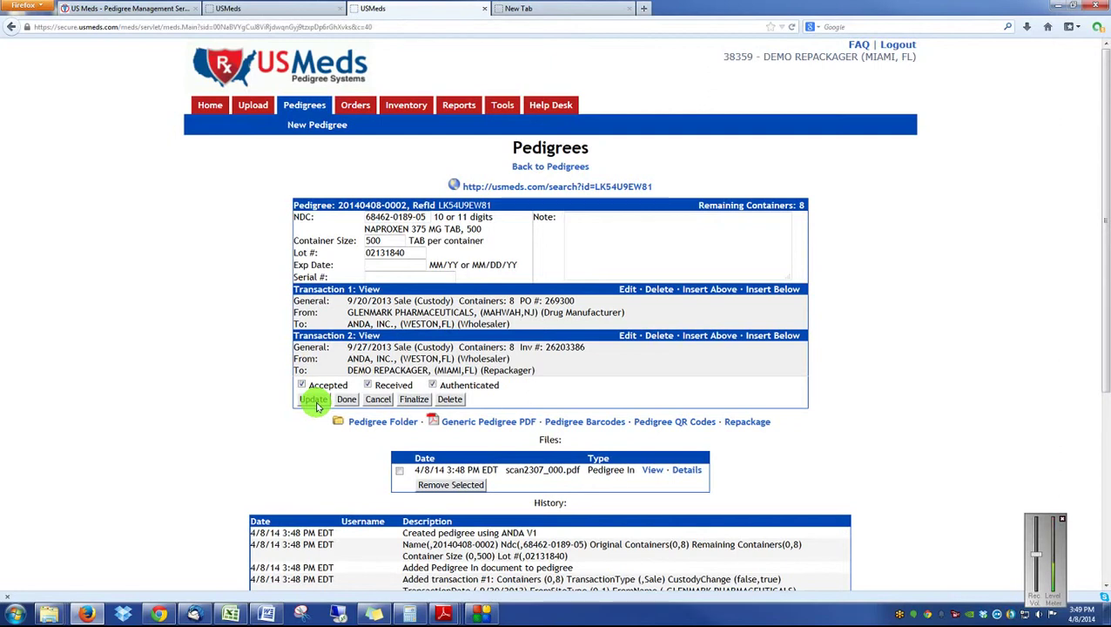
Step: Set the source Naproxen pedigree's expiration date to 06/30/2015 and save the update
left_click(738, 426)
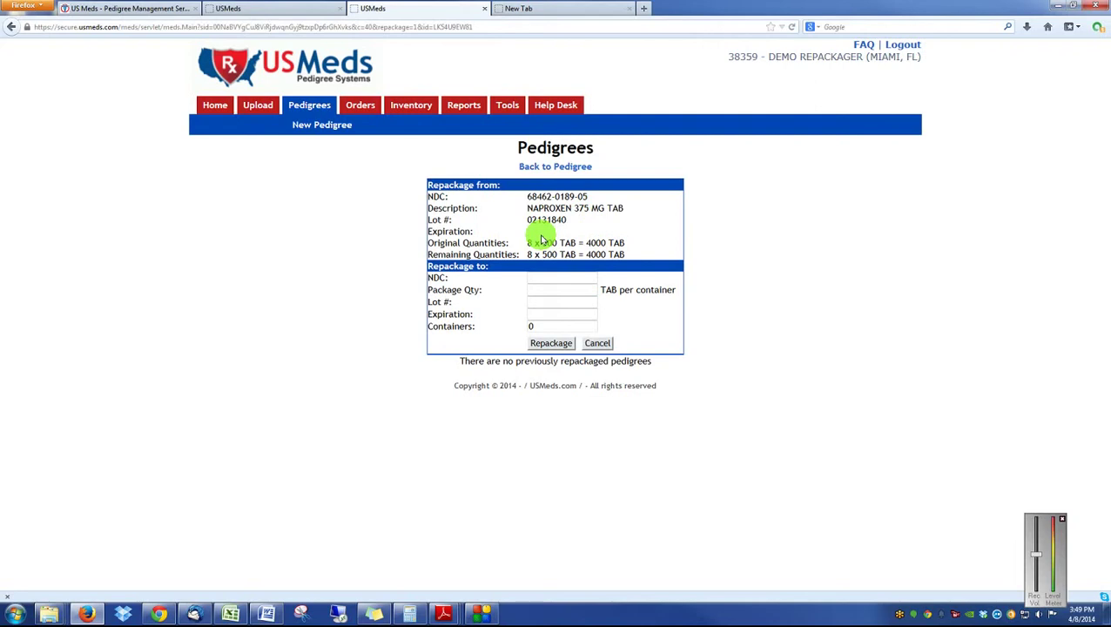
left_click(554, 167)
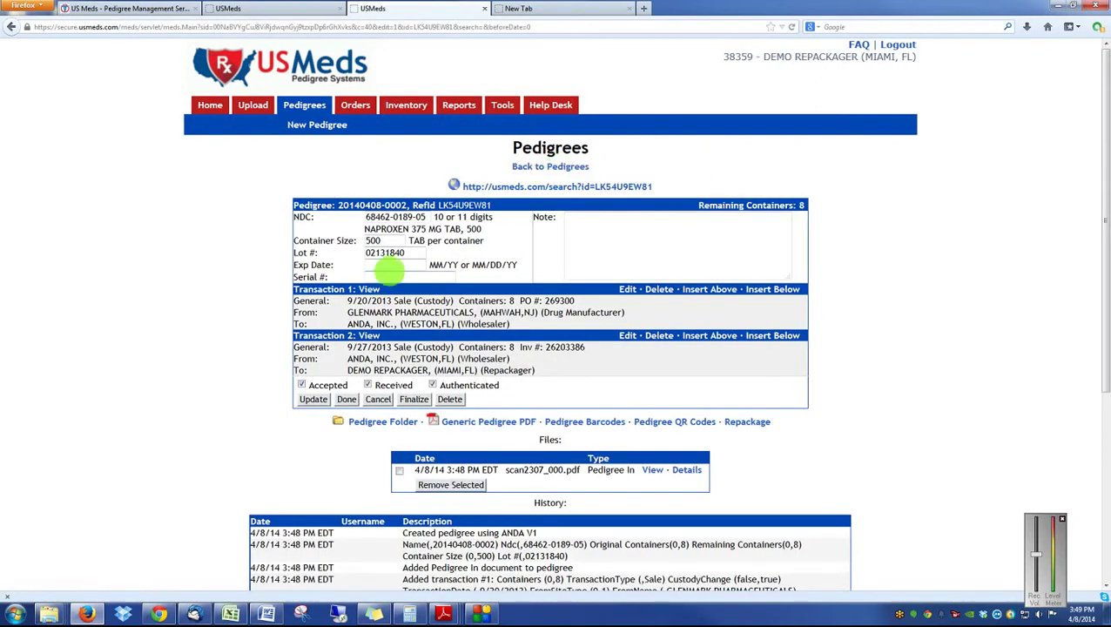
left_click(376, 267)
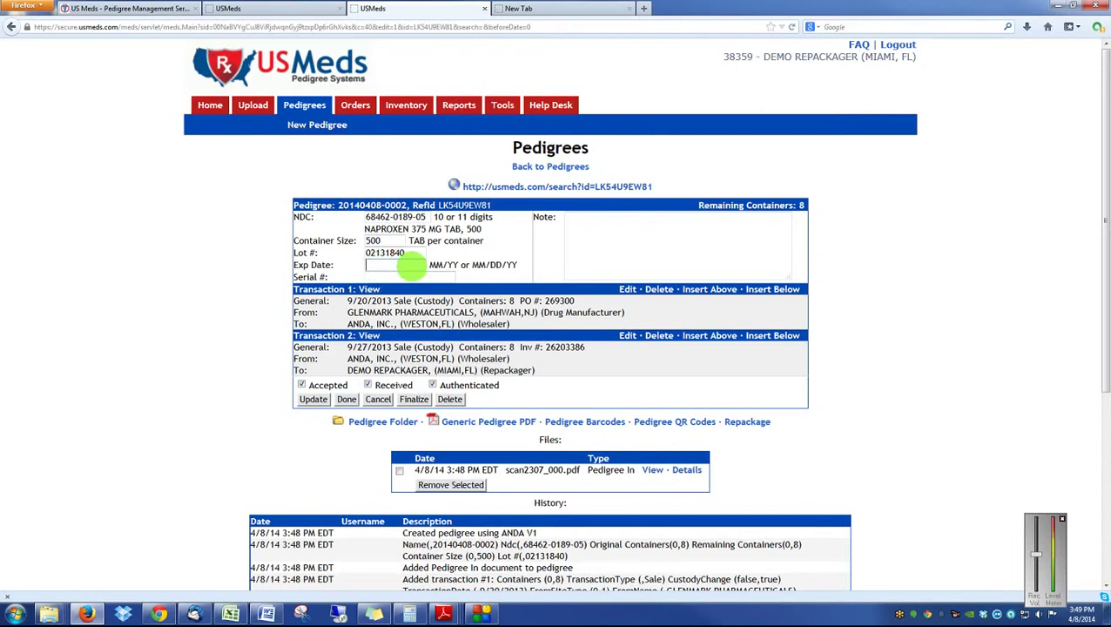
type("06/30/2015")
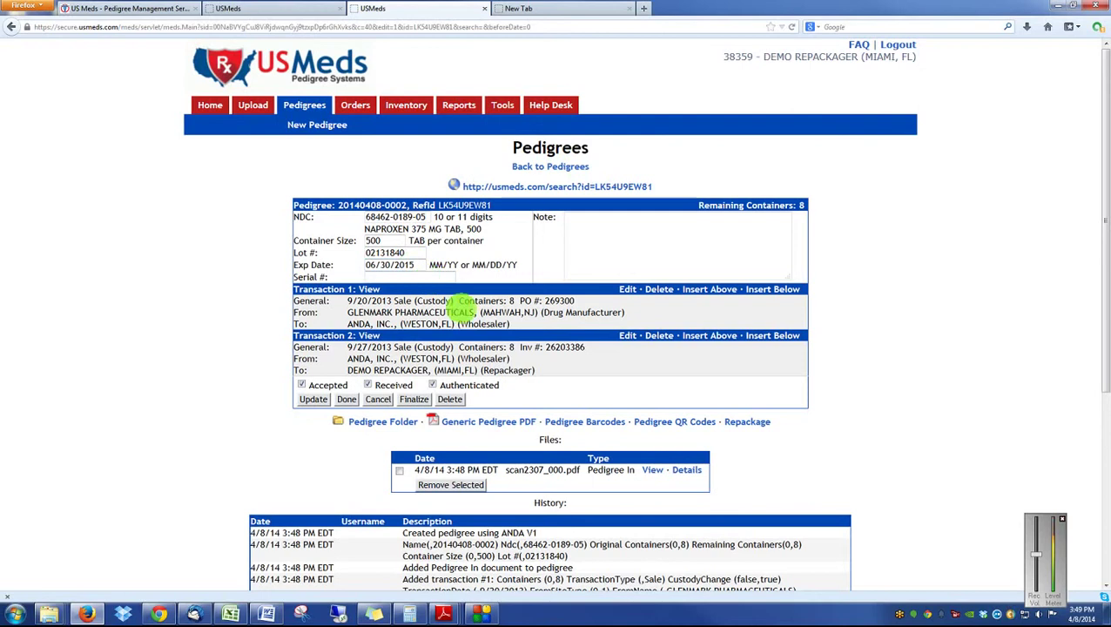
left_click(323, 398)
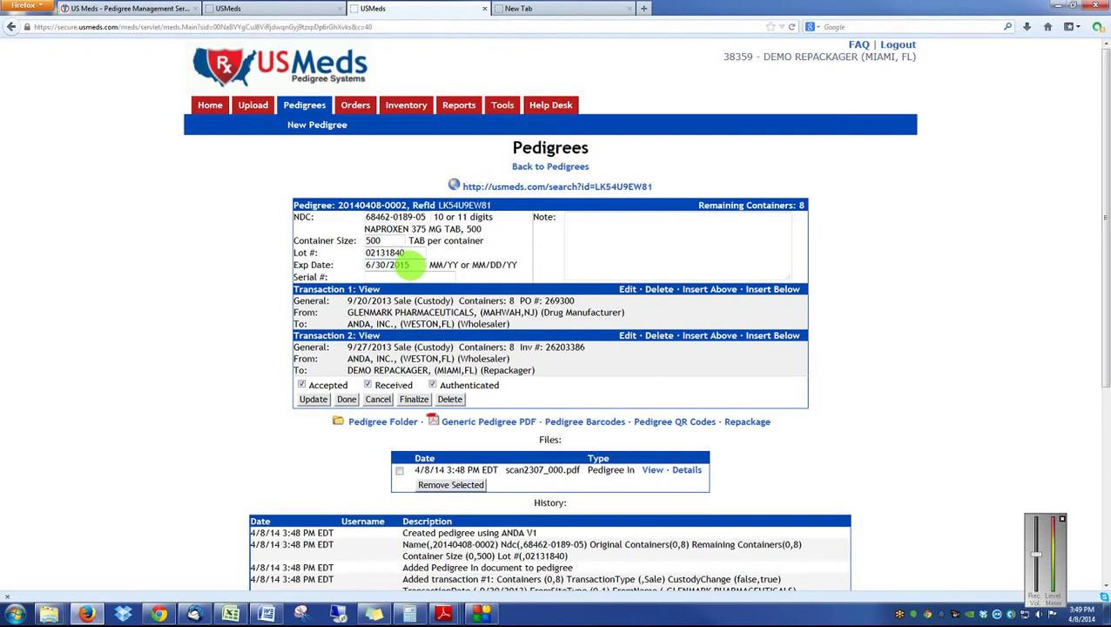
left_click(733, 429)
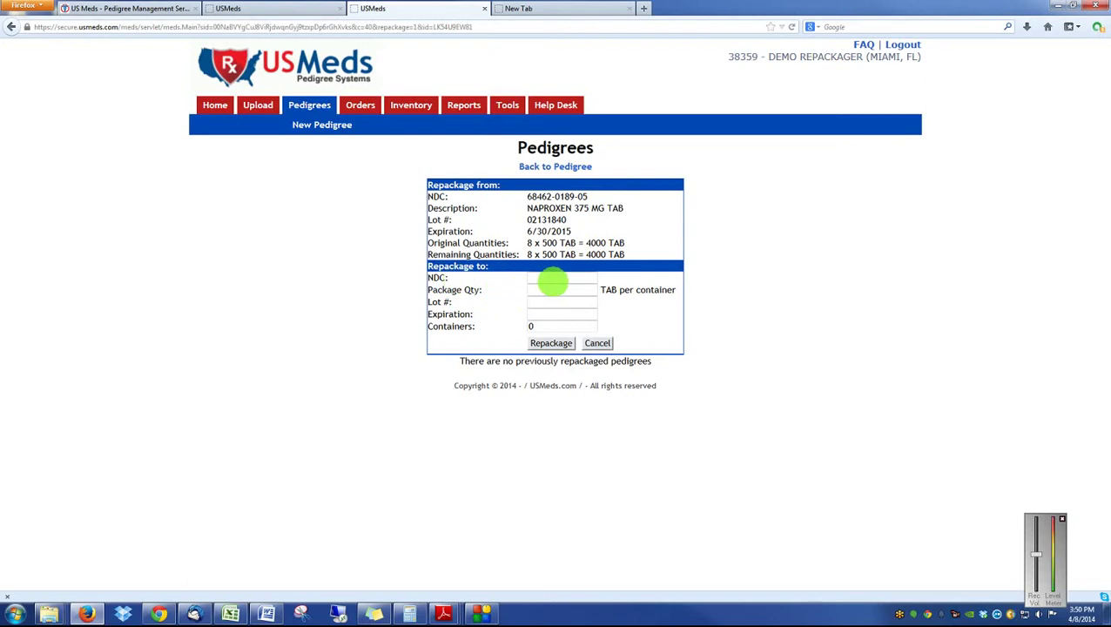
left_click(552, 279)
type("66336-0817-20")
left_click(554, 291)
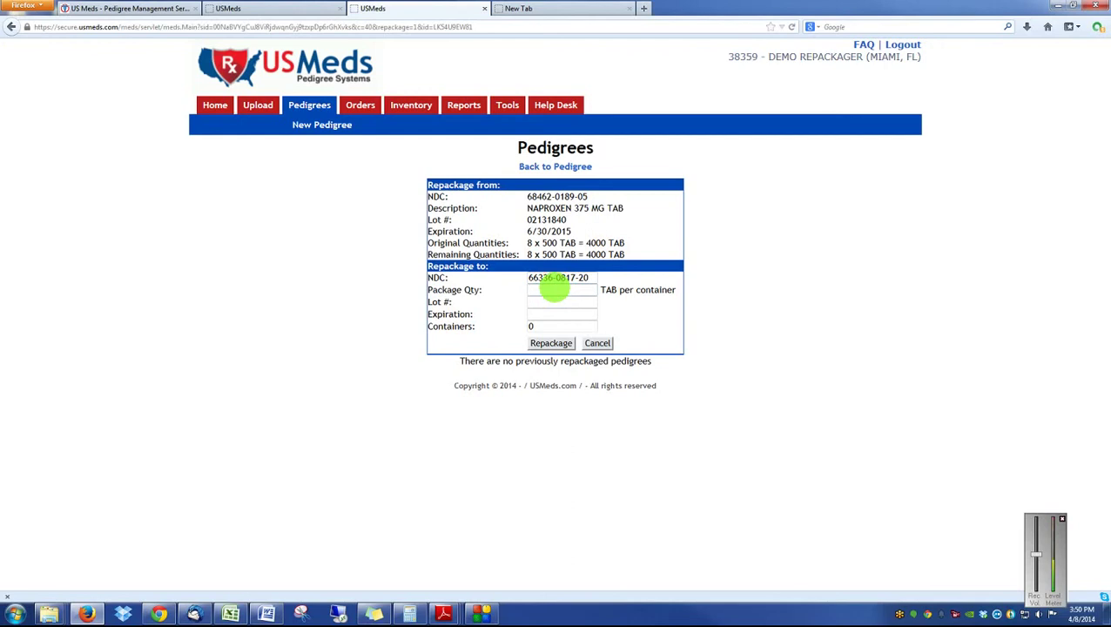
type("20")
left_click(571, 302)
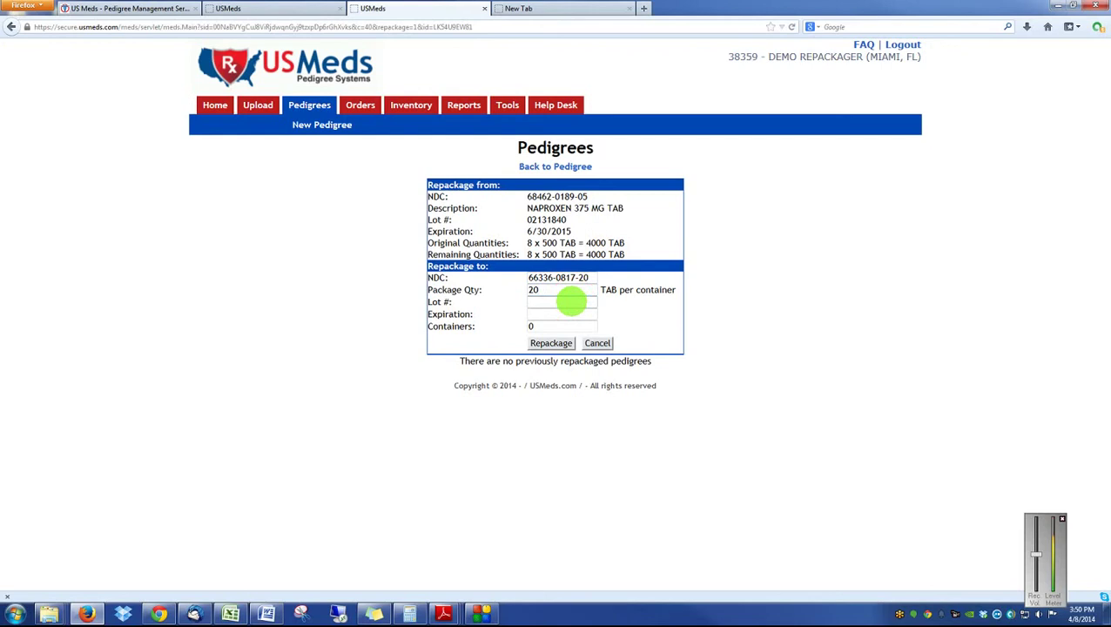
type("123456")
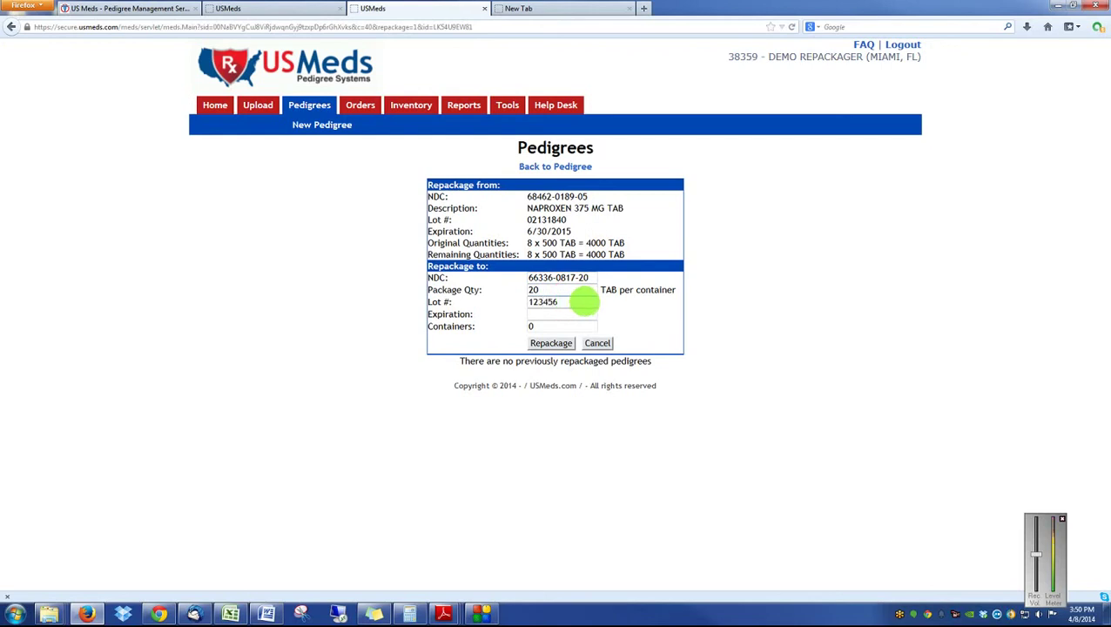
Step: Set the repackaged product's expiration date to 06/30/2015
left_click(550, 314)
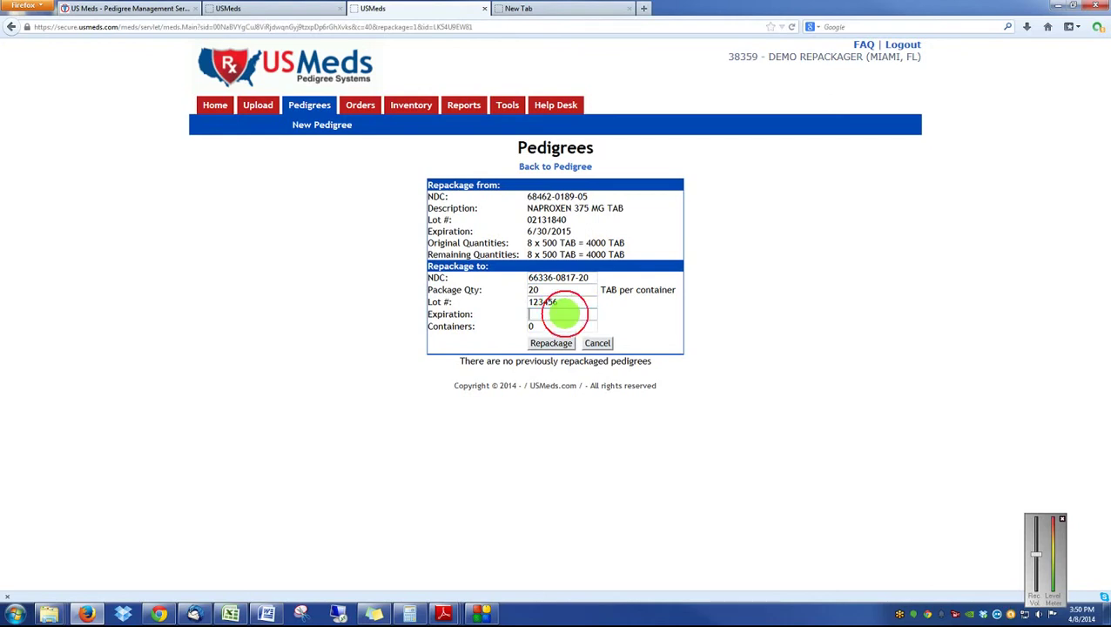
type("06/30")
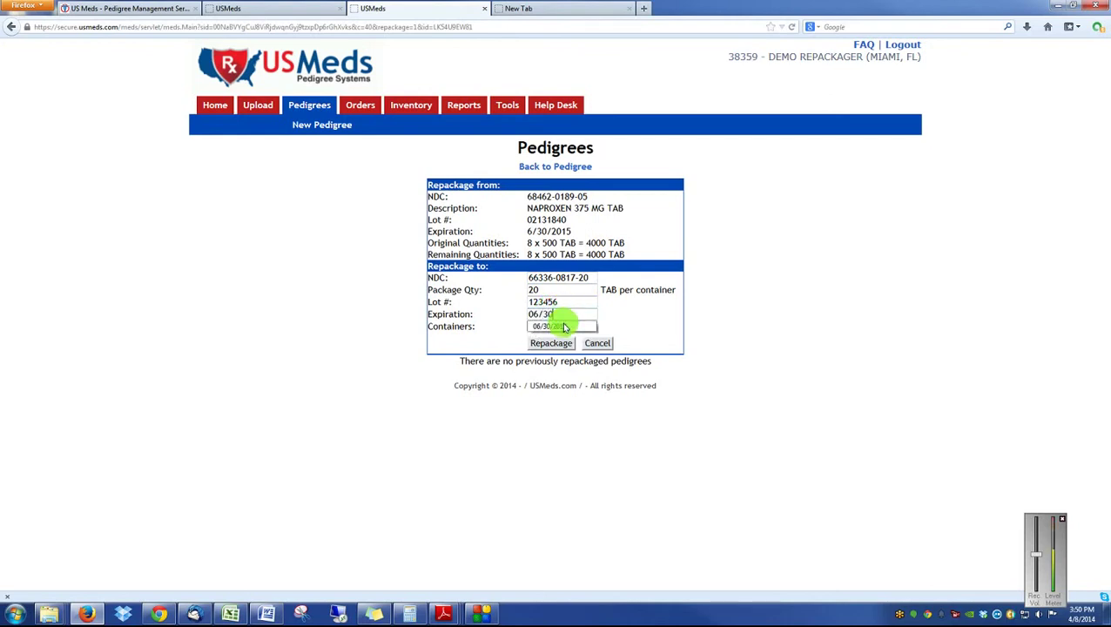
type("2015")
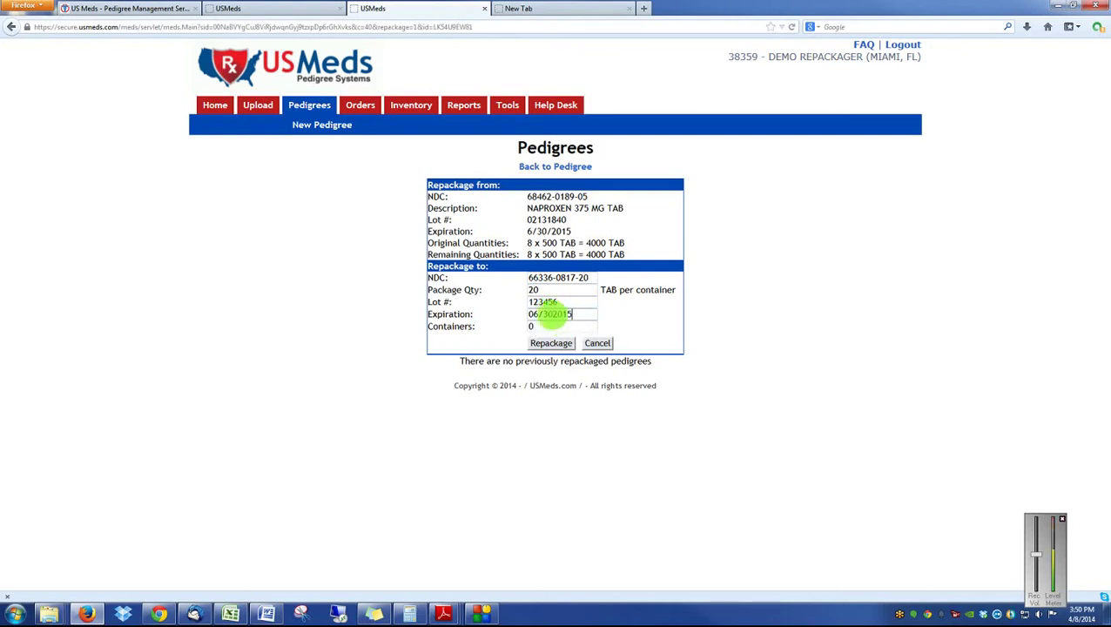
left_click(559, 313)
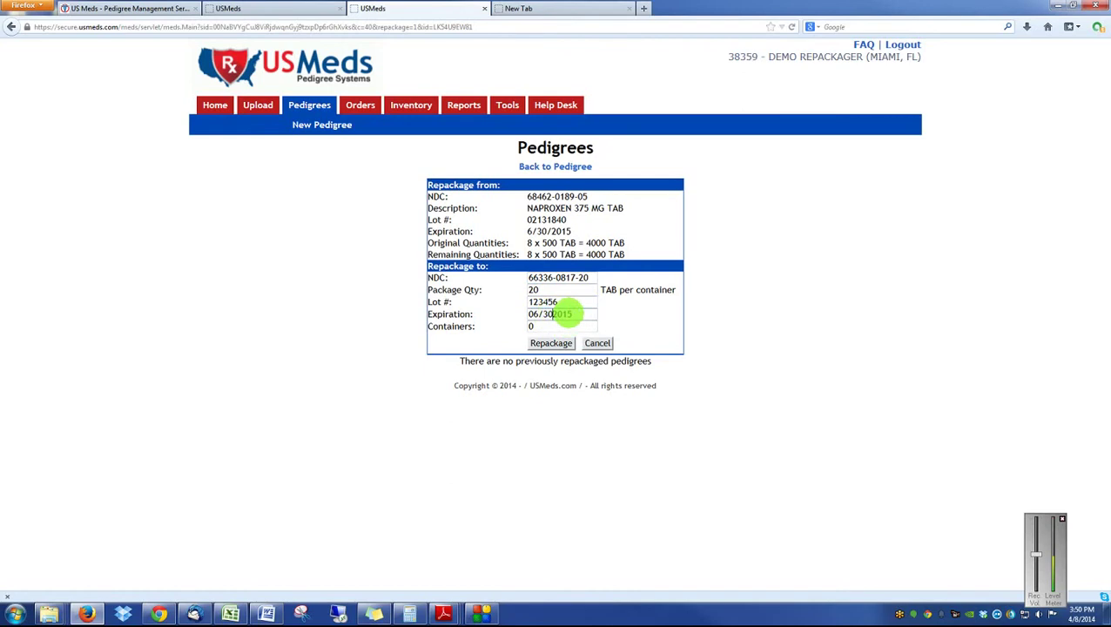
type("/")
left_click(627, 332)
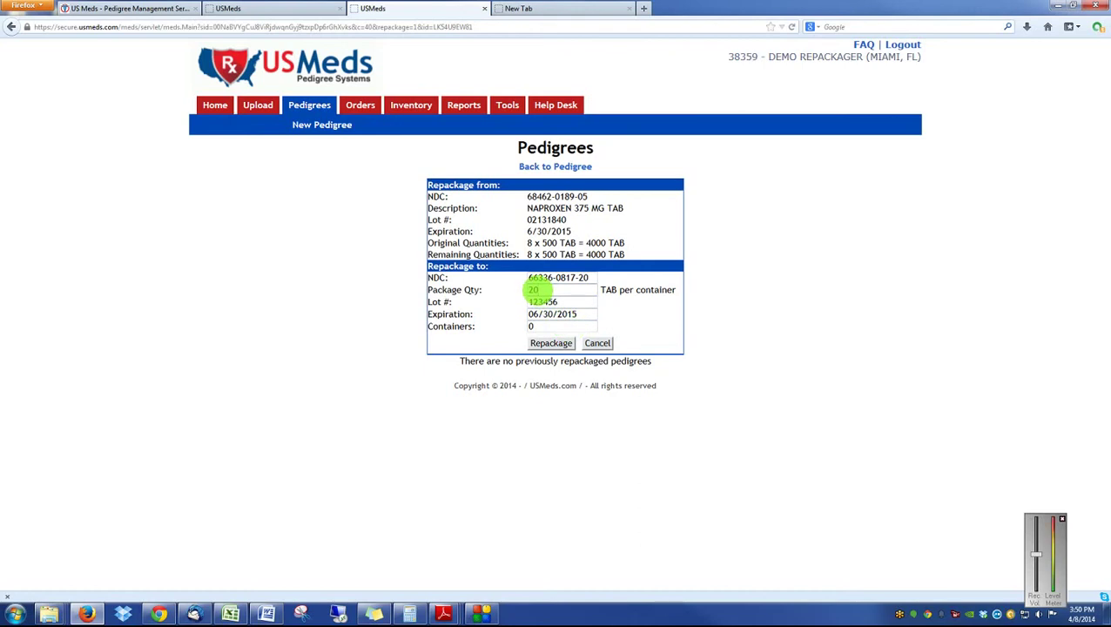
Step: Set the number of repackaged containers to 200 and create the repackaged pedigree
double_click(532, 289)
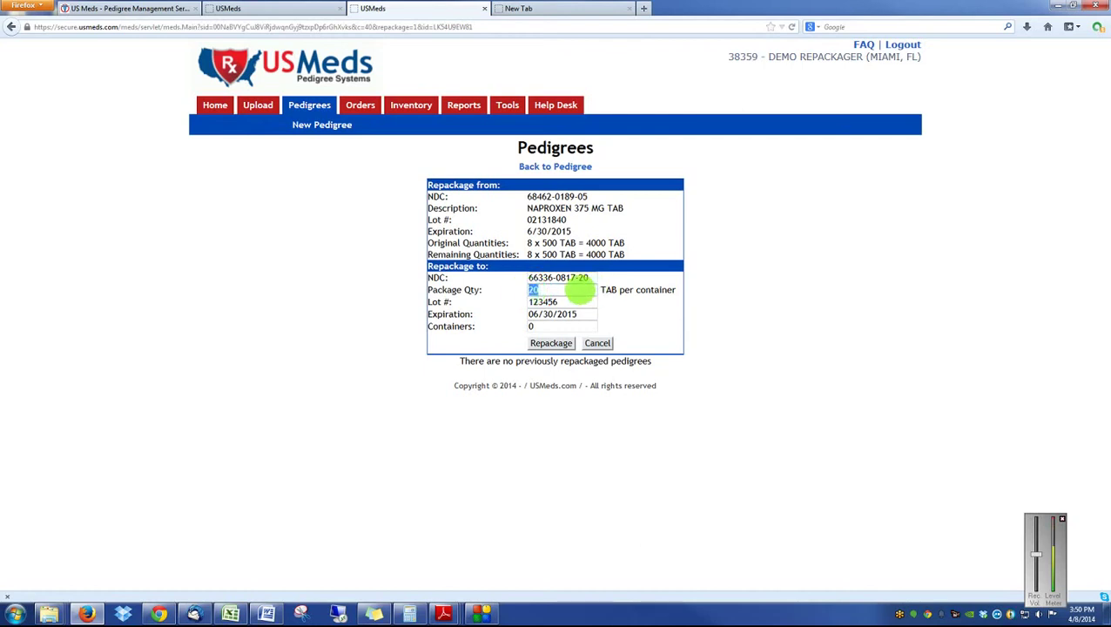
left_click(549, 328)
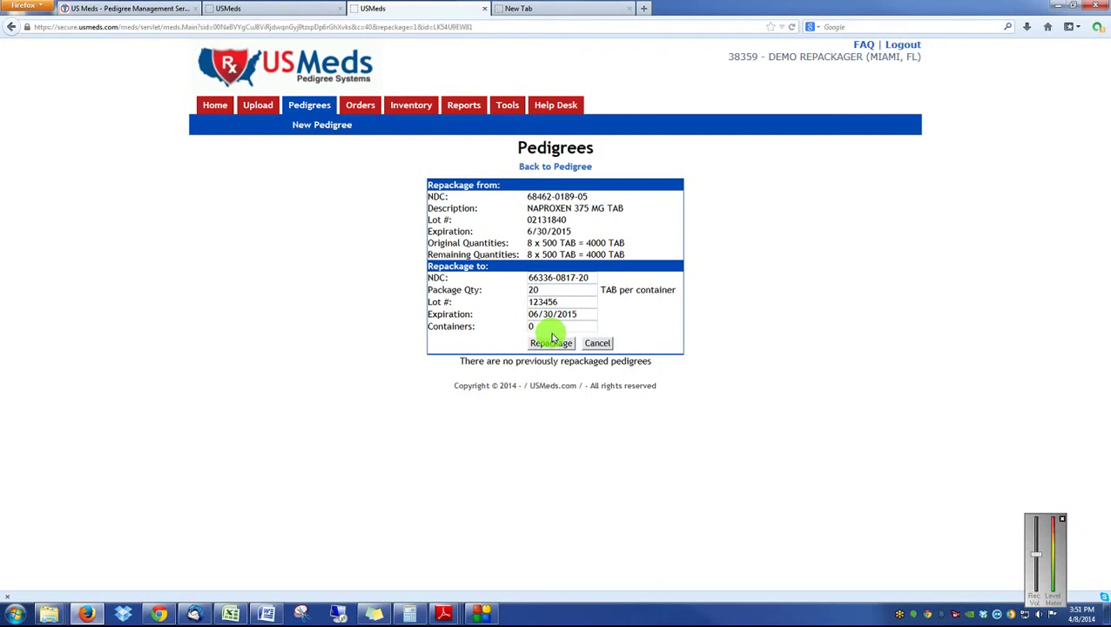
key("BackSpace")
type("200")
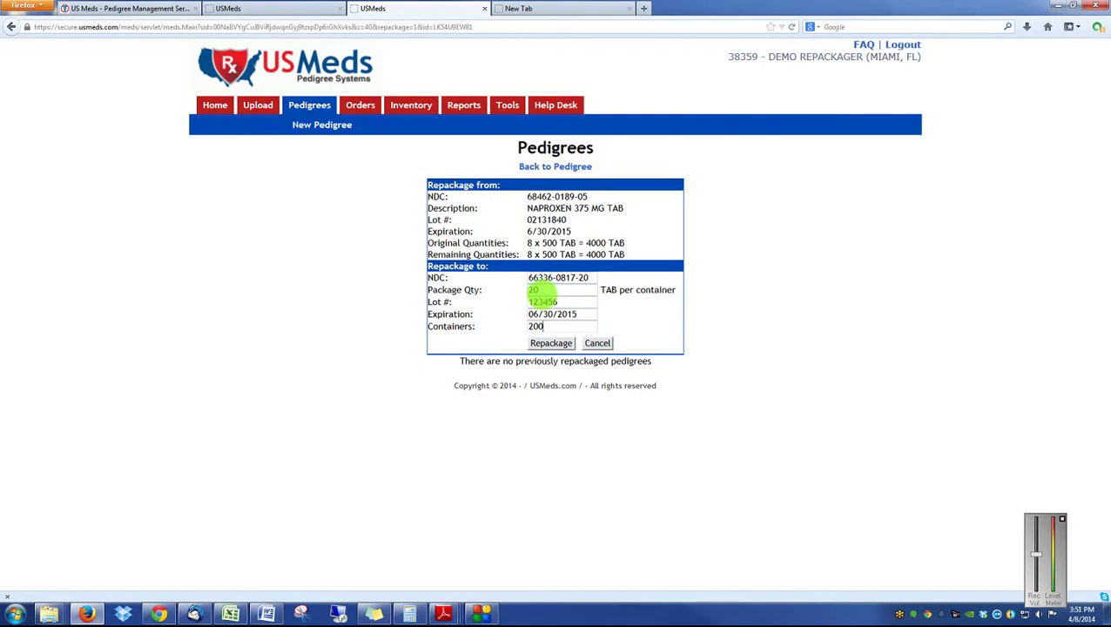
left_click(568, 346)
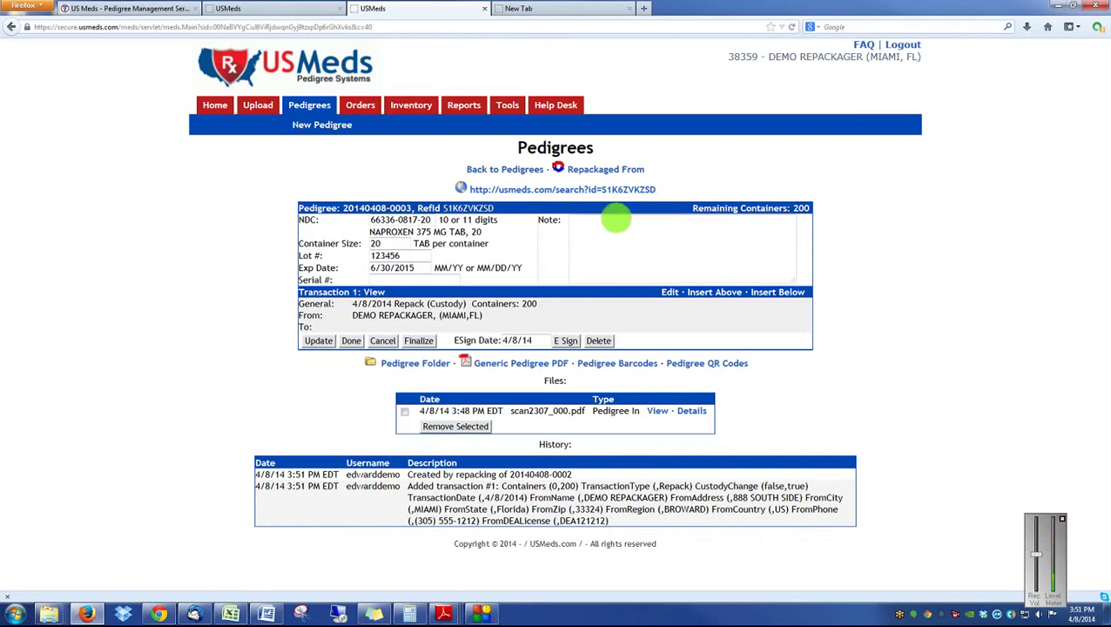
Step: View the source pedigree the product was repackaged from in a separate tab, and return to the repackaged pedigree
right_click(589, 176)
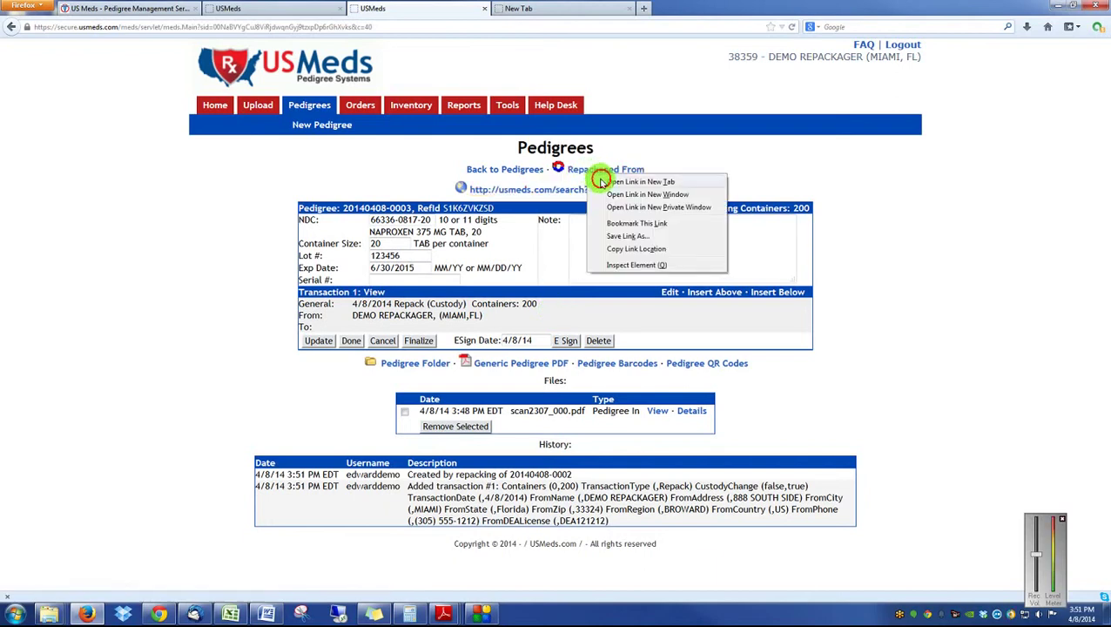
left_click(601, 181)
left_click(558, 8)
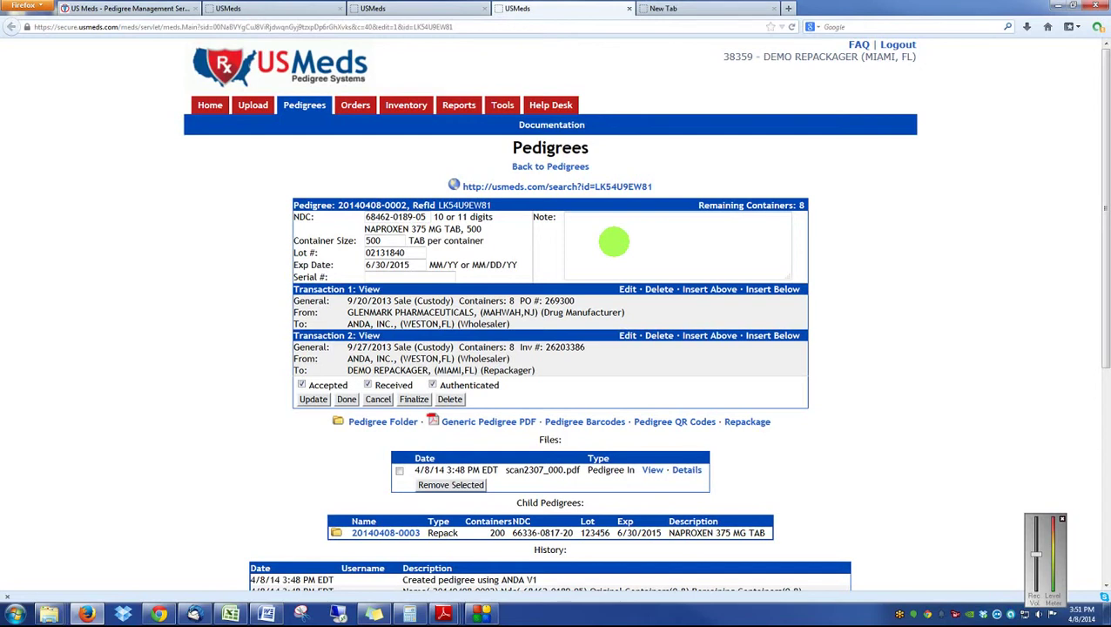
left_click(413, 9)
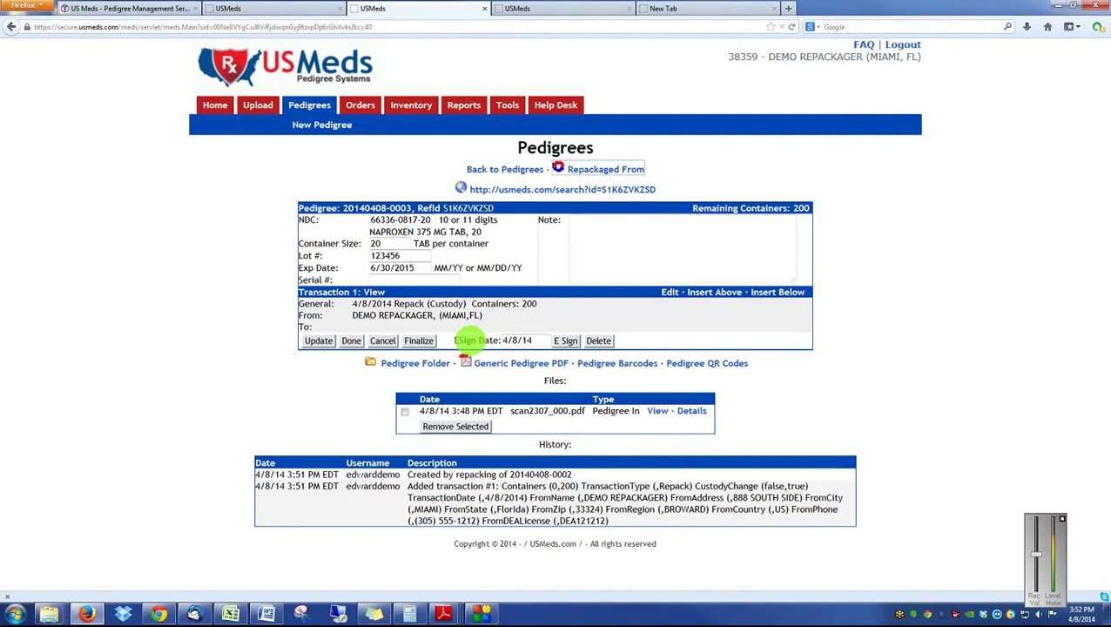
Step: Review the repackaged Naproxen product in the pedigree list and in the inventory
left_click(311, 105)
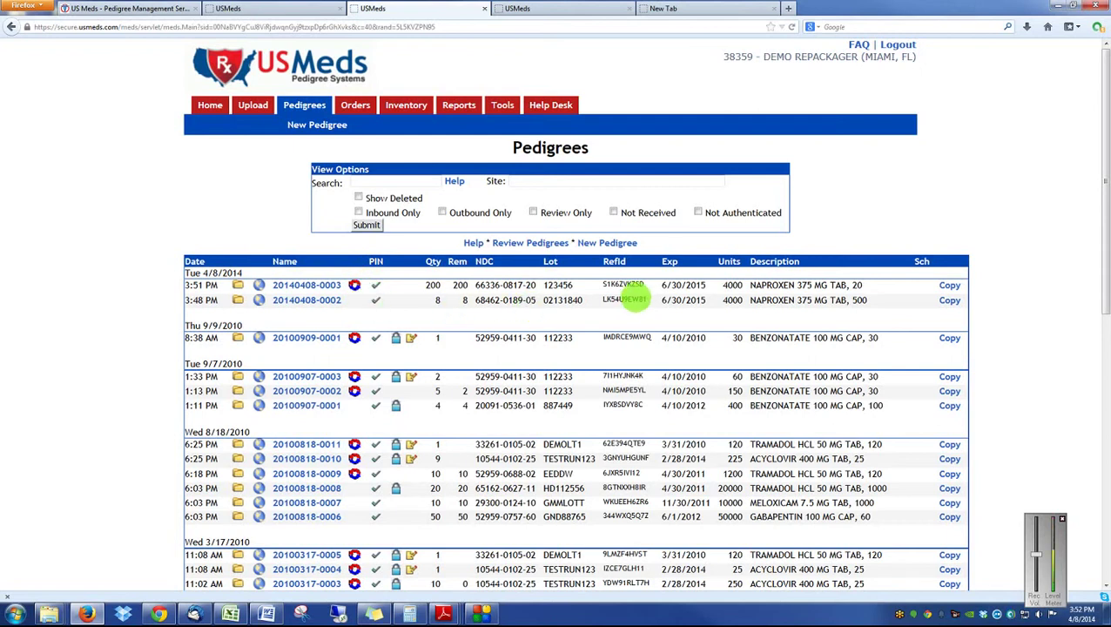
left_click(384, 102)
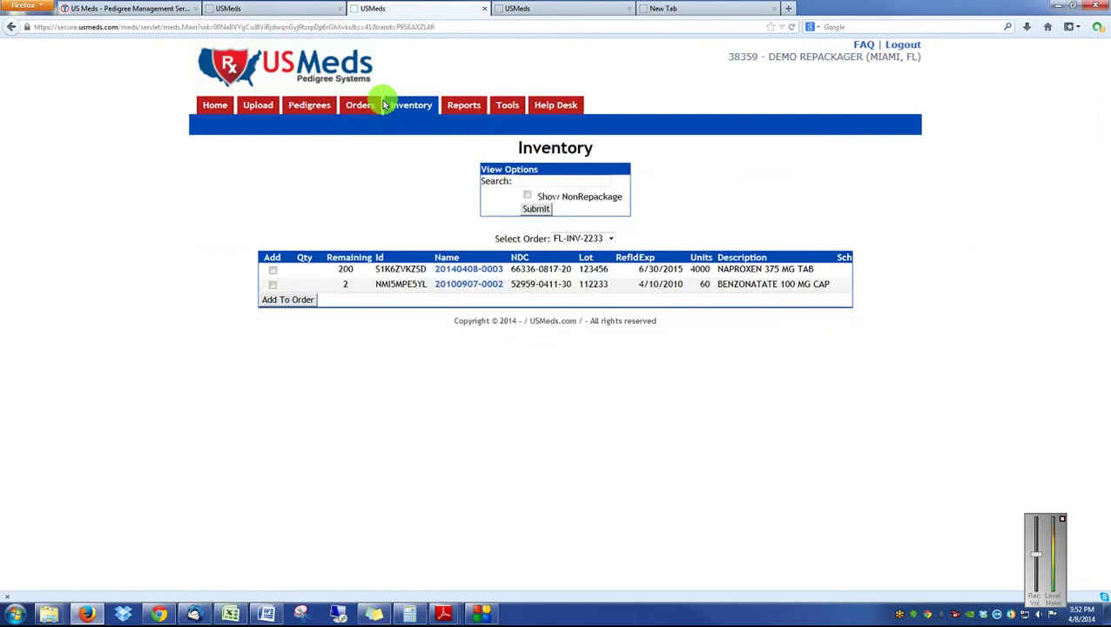
Step: Check the remaining quantity of the repackaged Naproxen in the inventory and look over the order and upload options
double_click(345, 270)
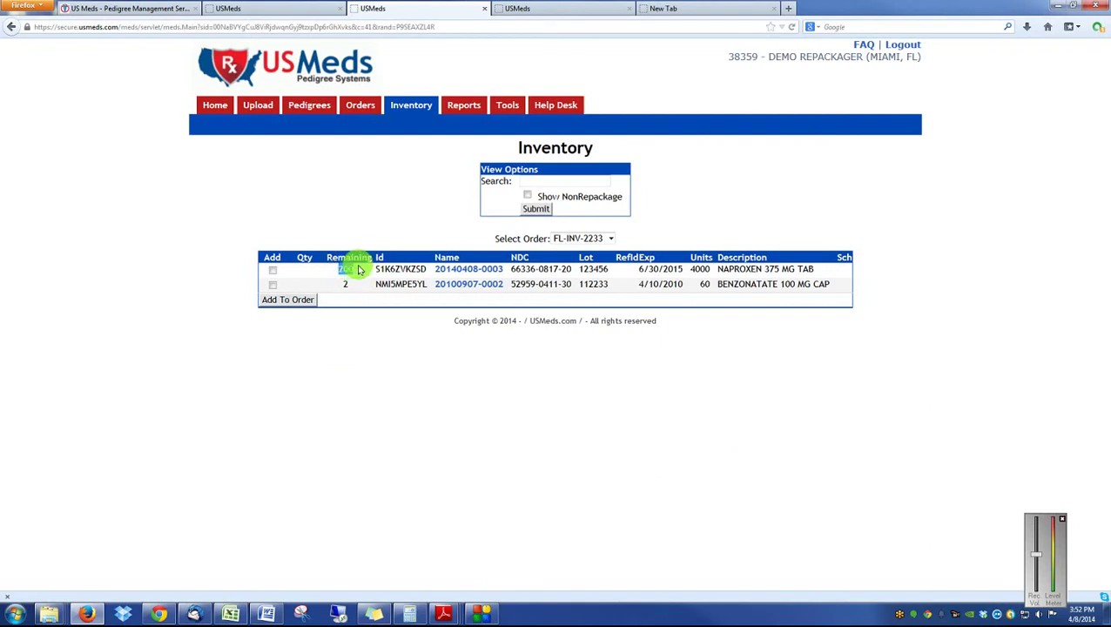
mouse_move(364, 109)
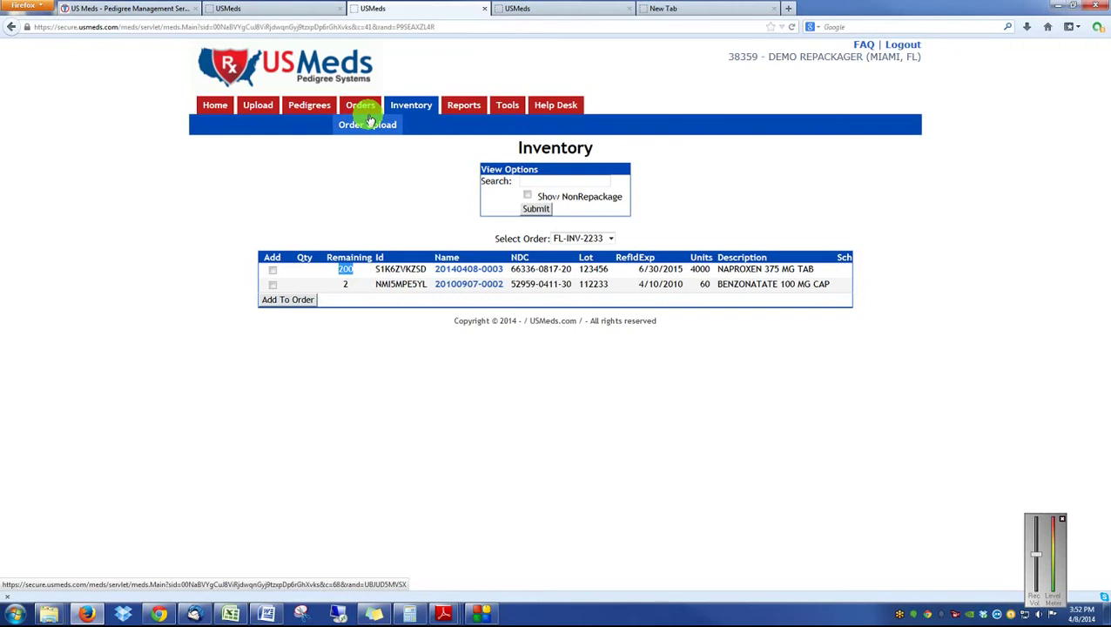
mouse_move(264, 114)
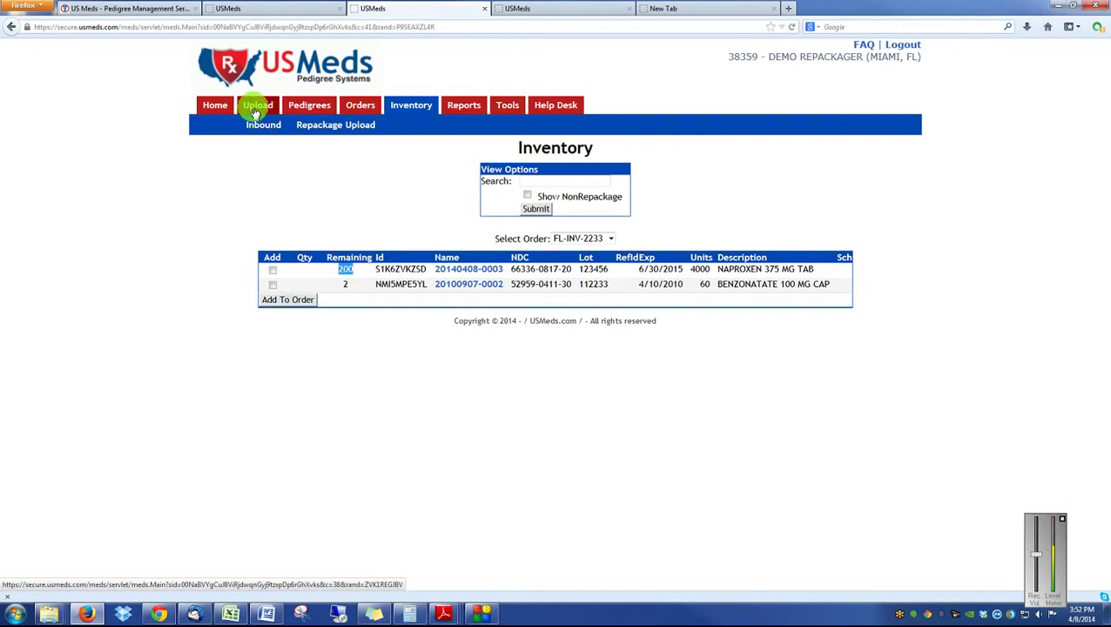
left_click(256, 113)
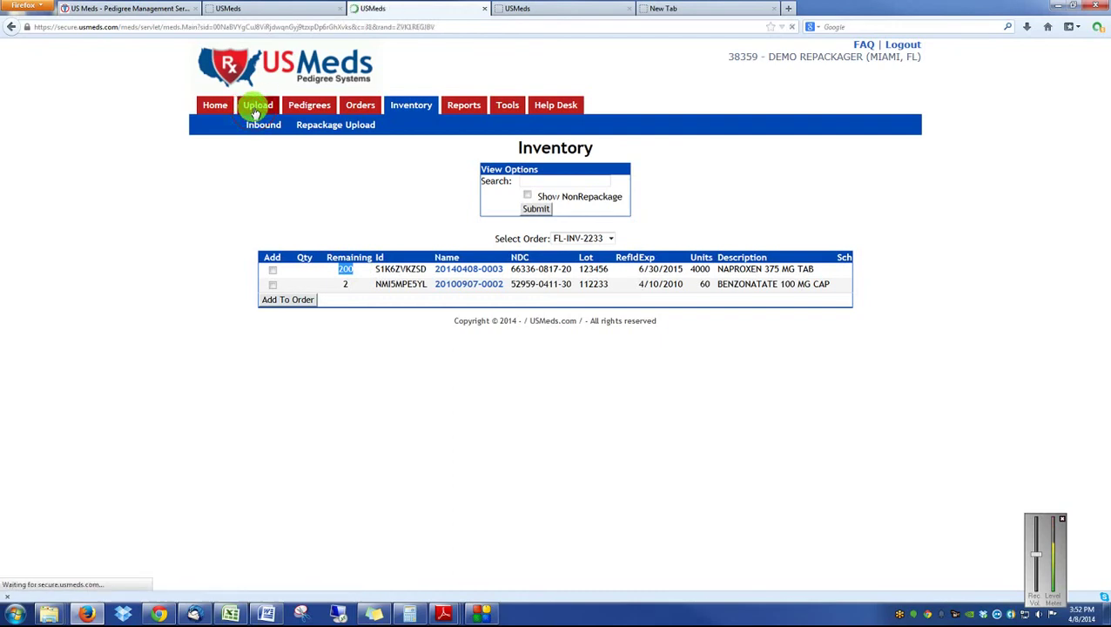
left_click(311, 108)
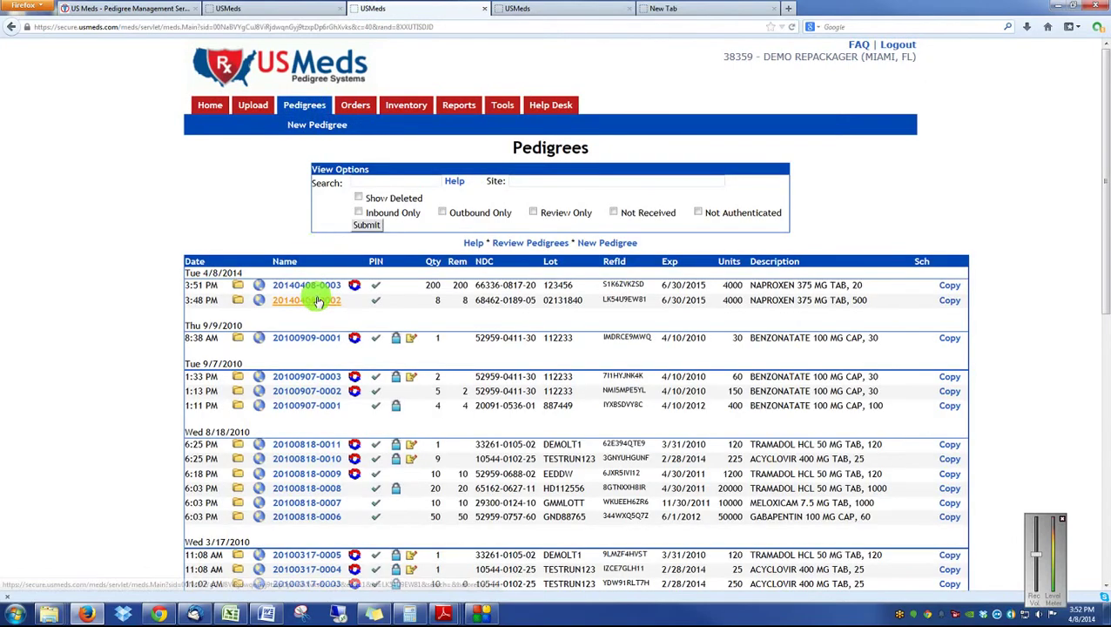
left_click(318, 302)
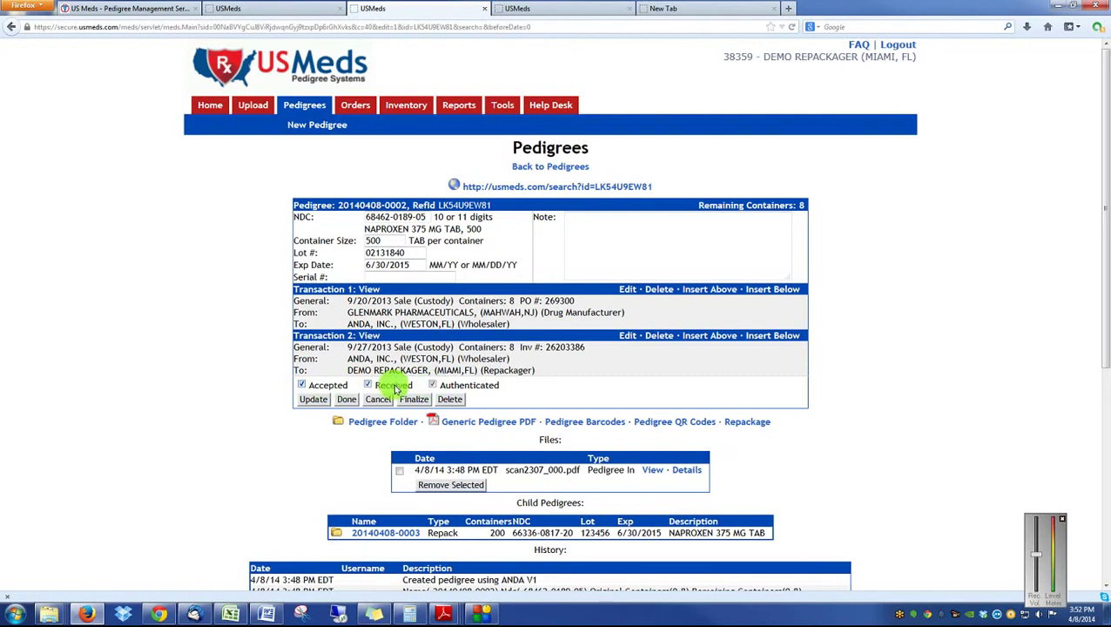
left_click(312, 400)
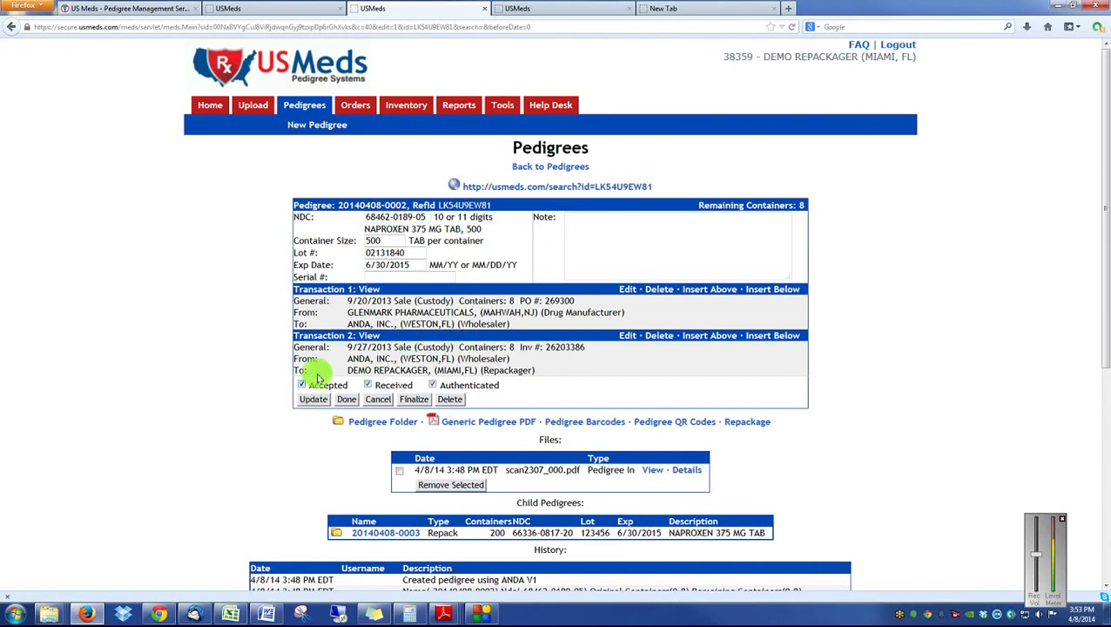
Step: Review the source pedigree's repackaging form and the inbound queue entry in the other tab, and return to the pedigree without repackaging again
left_click(746, 423)
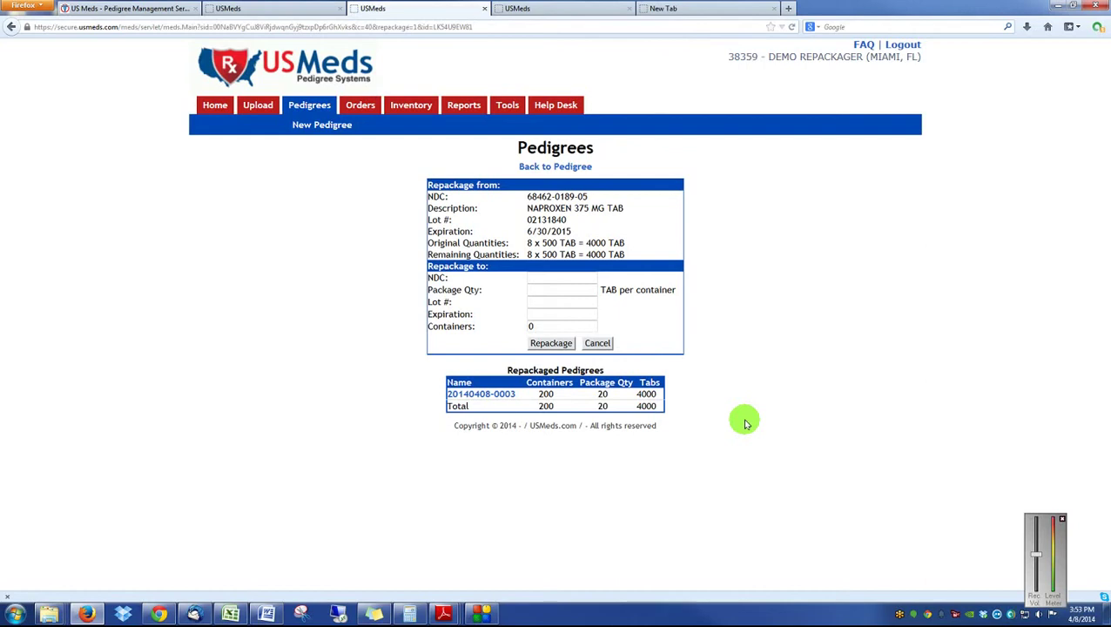
left_click(297, 16)
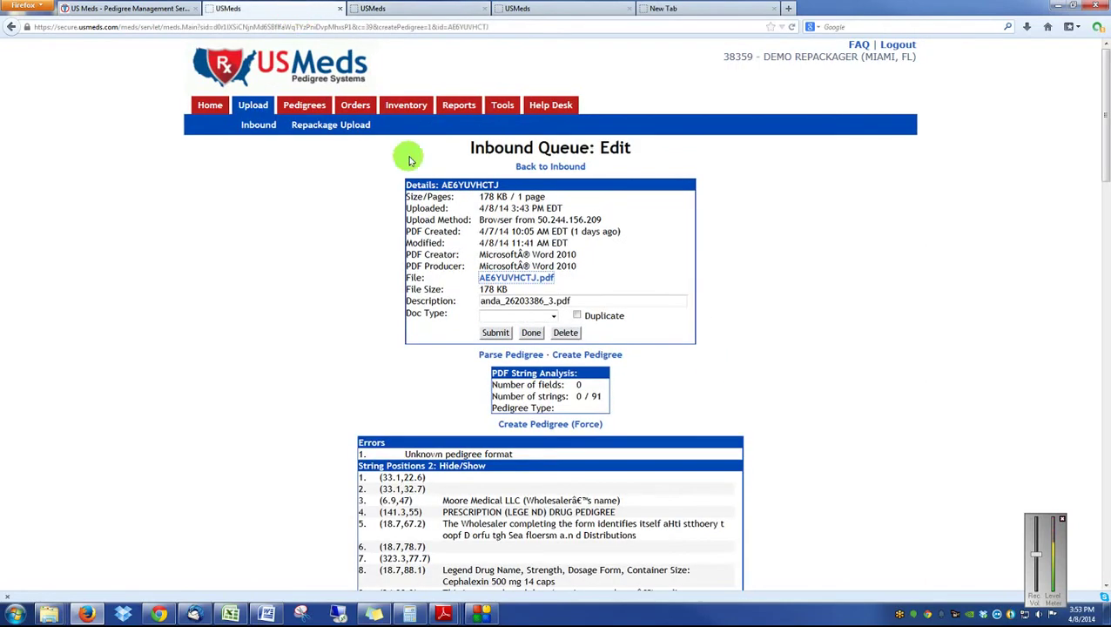
left_click(367, 16)
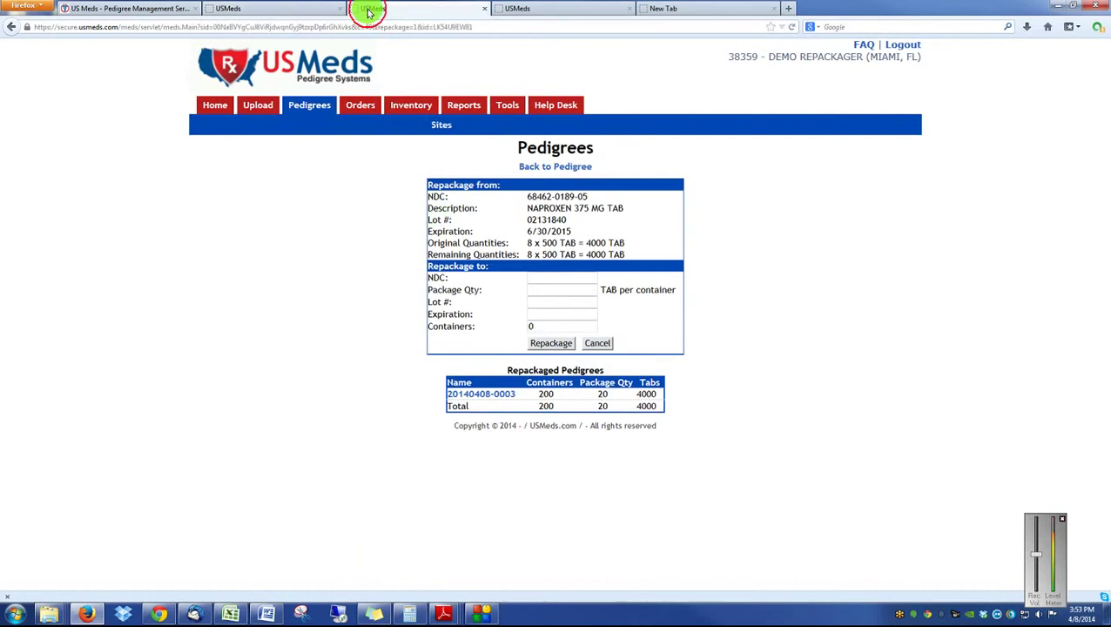
left_click(521, 168)
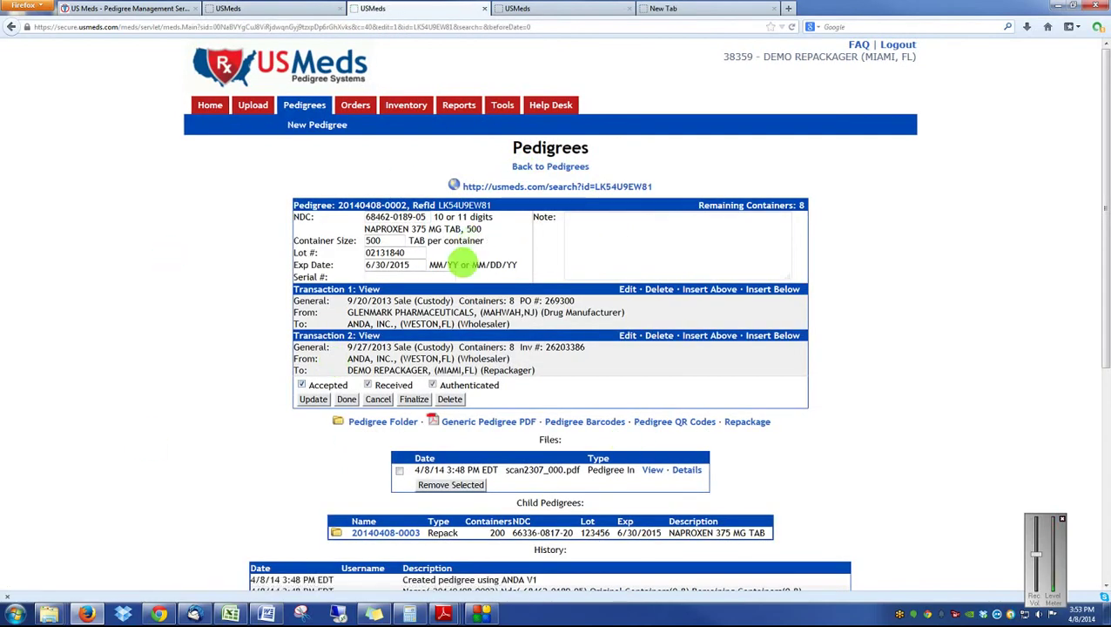
left_click(731, 423)
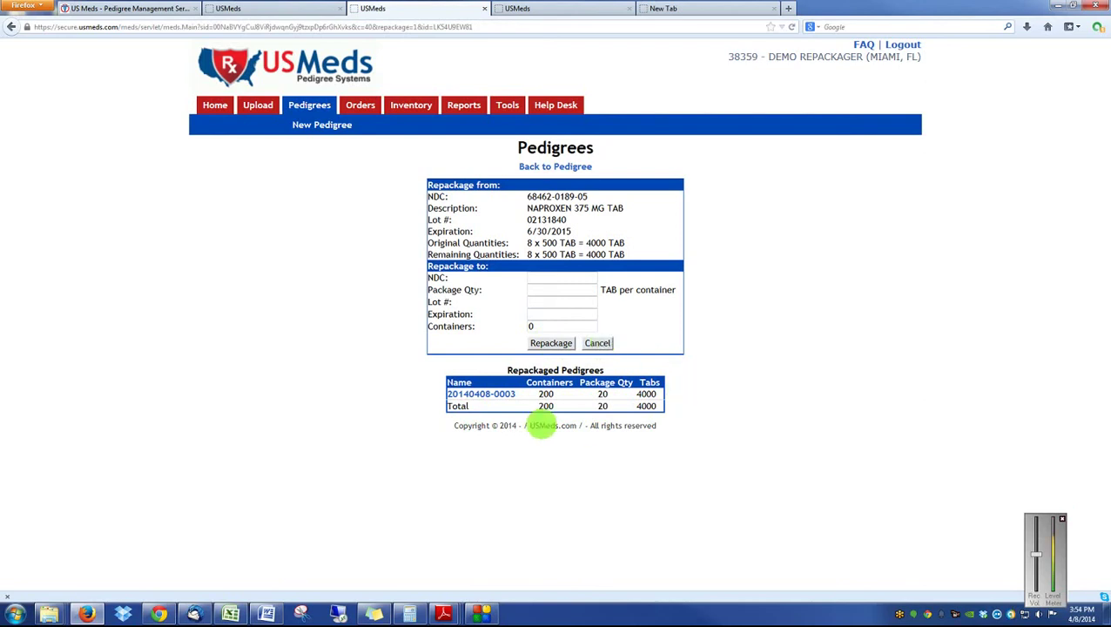
left_click(592, 344)
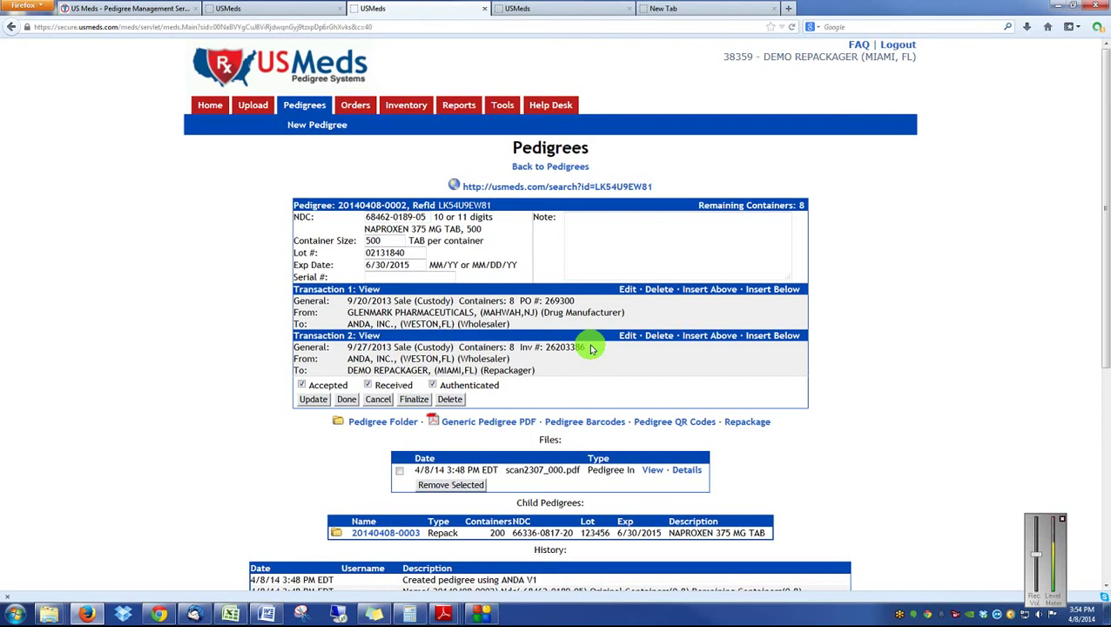
Step: Start a new Help Desk ticket and go to its Comments field
left_click(551, 107)
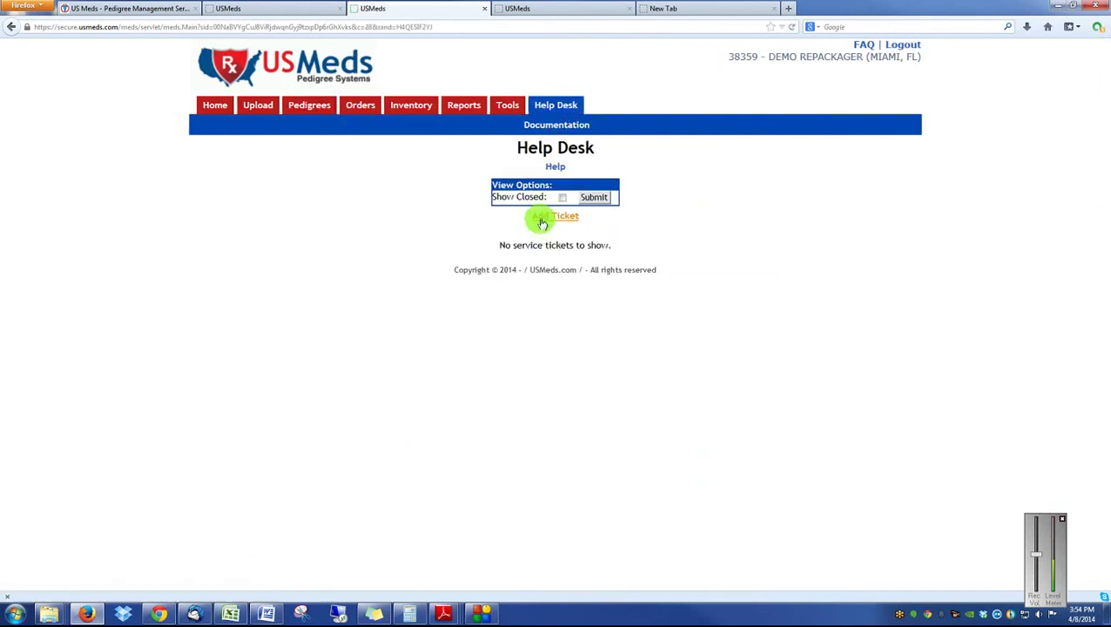
left_click(539, 222)
left_click(483, 266)
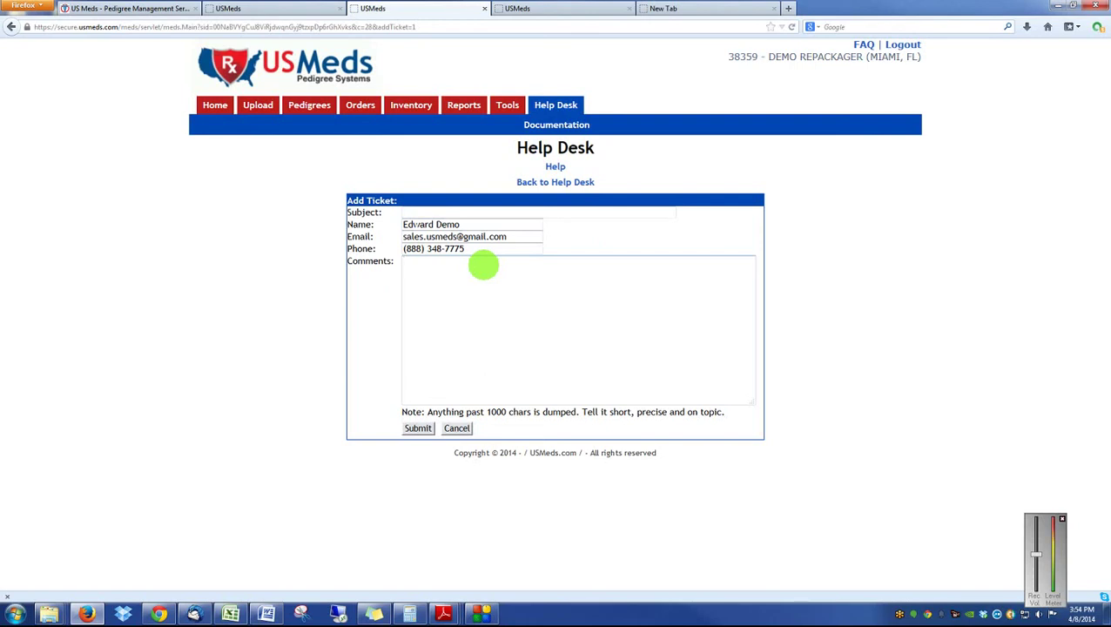
left_click(493, 608)
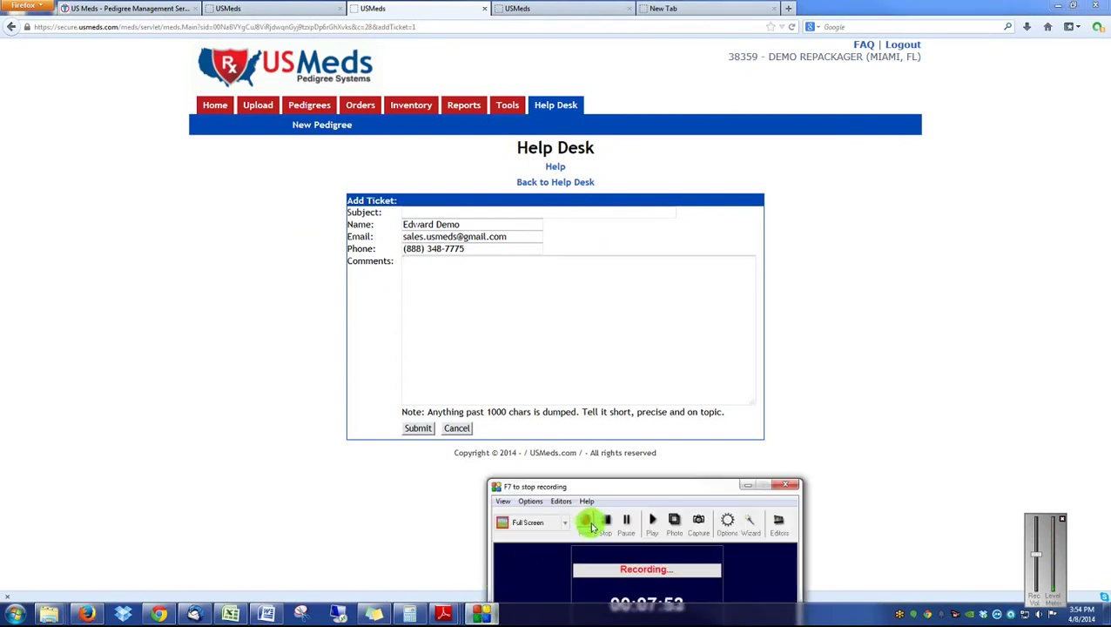